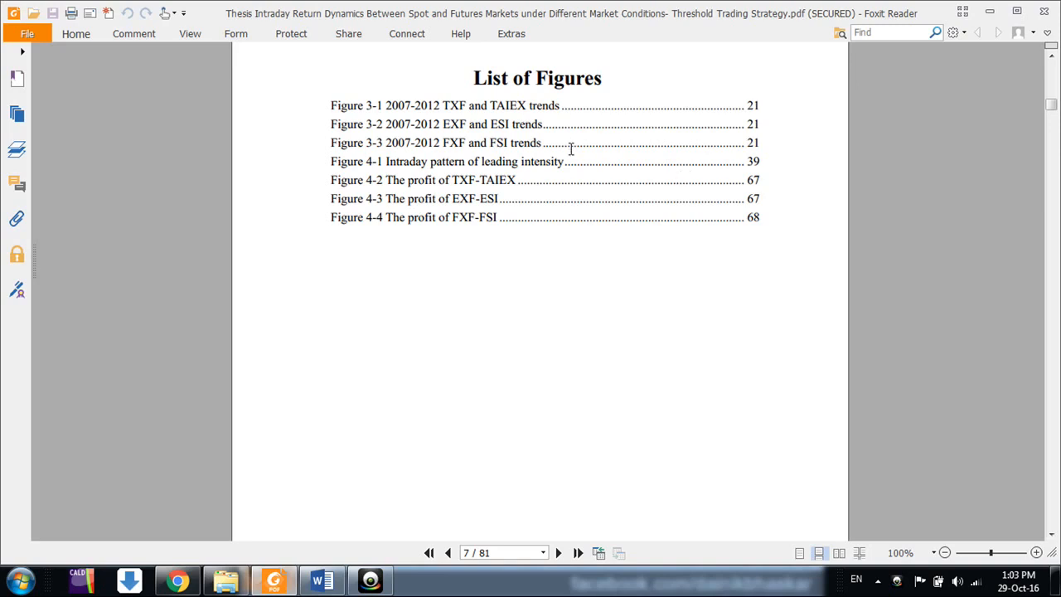
Switch to the Final_27102016 document in Word and look over its table of figures page and the start of the Introduction
{"action": "left_click", "coordinate": [464, 551]}
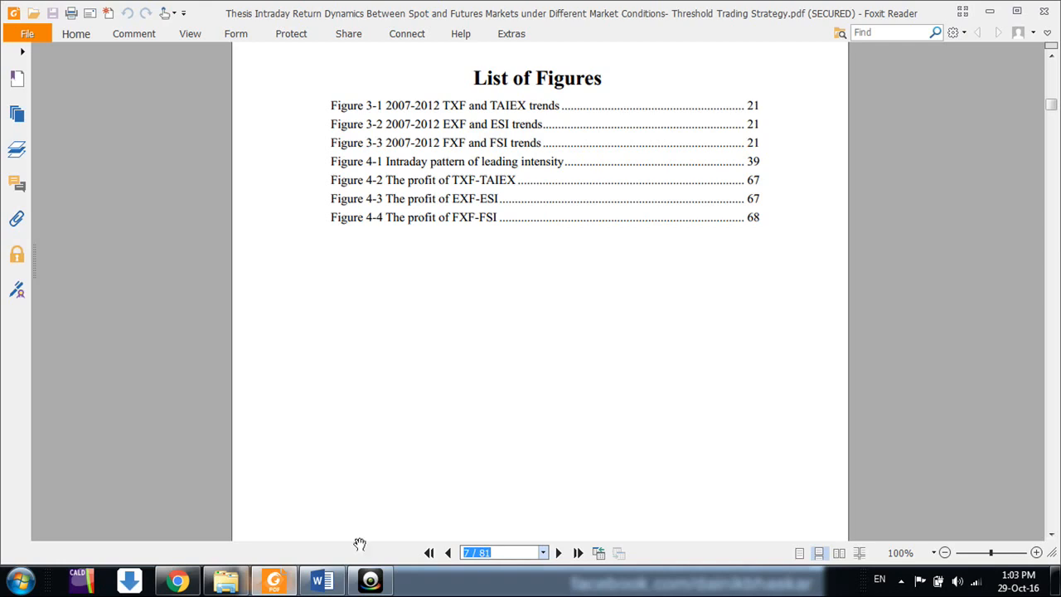
{"action": "left_click", "coordinate": [334, 584]}
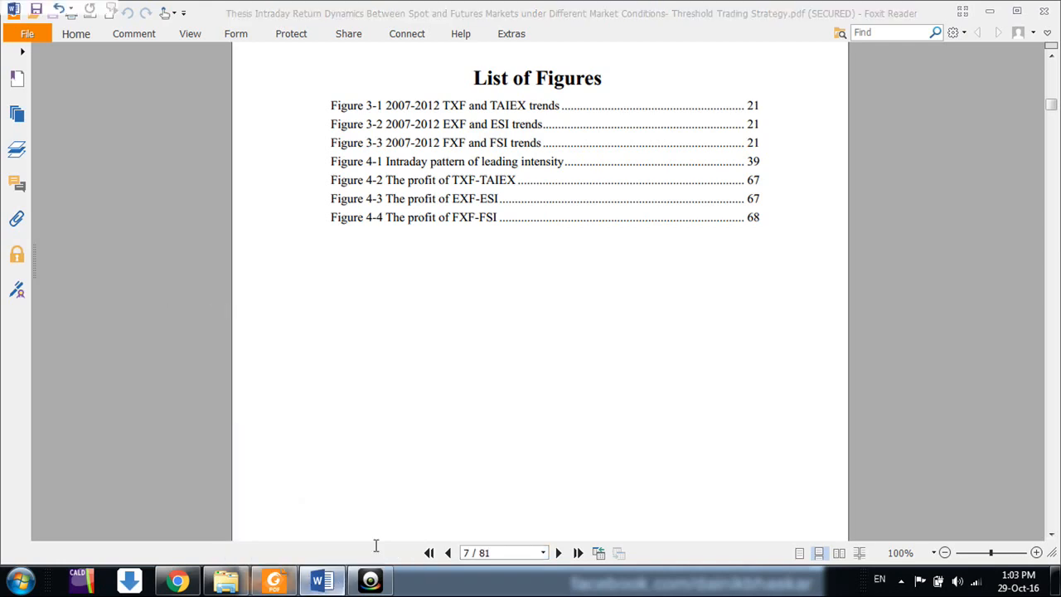
{"action": "left_click", "coordinate": [334, 584]}
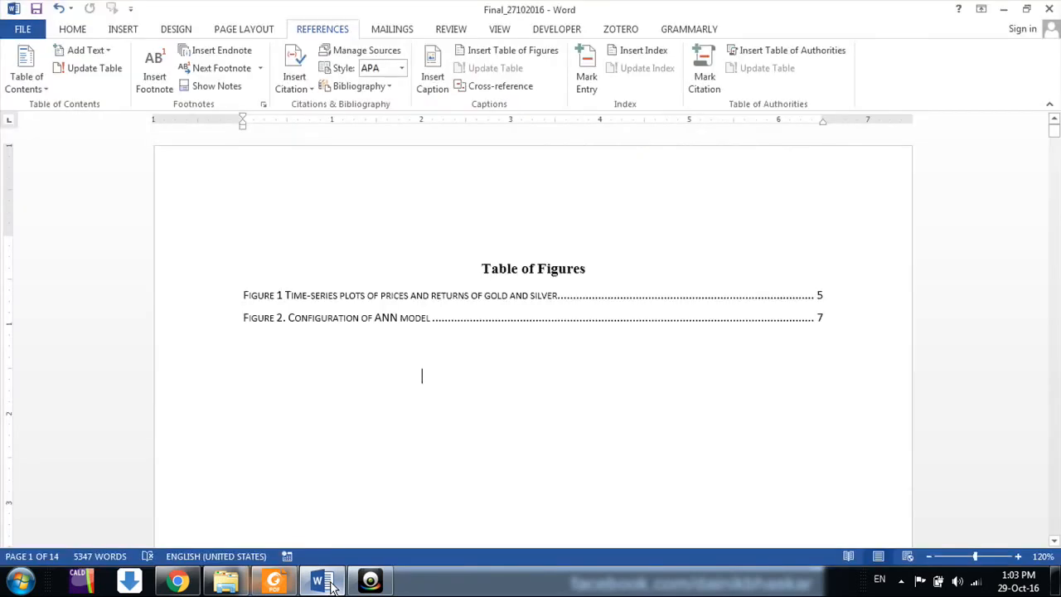
{"action": "left_click", "coordinate": [505, 344]}
{"action": "scroll", "coordinate": [505, 346], "scroll_direction": "down", "scroll_amount": 15}
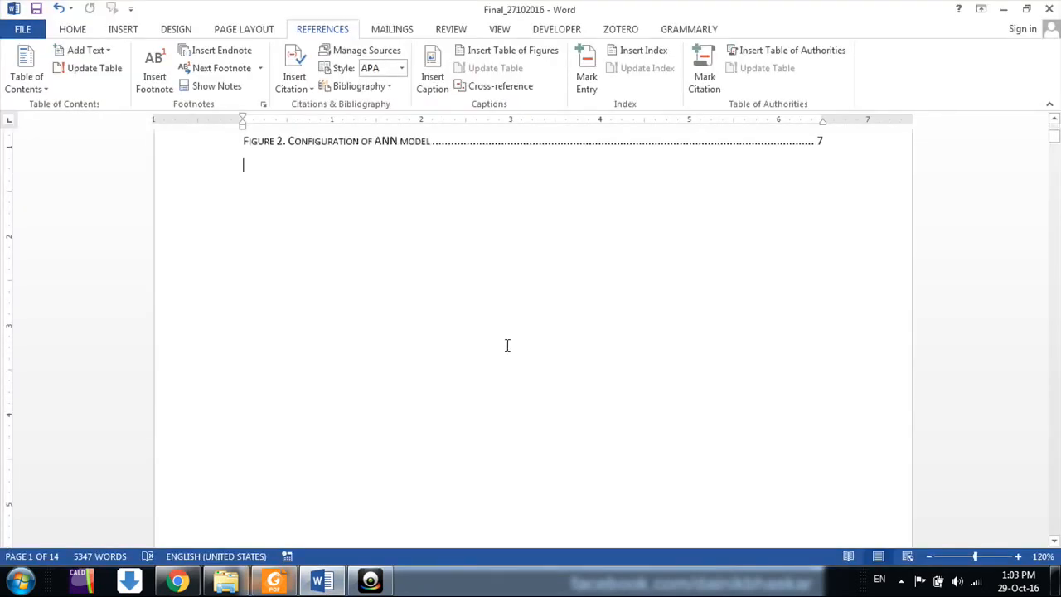
{"action": "scroll", "coordinate": [508, 345], "scroll_direction": "down", "scroll_amount": 3}
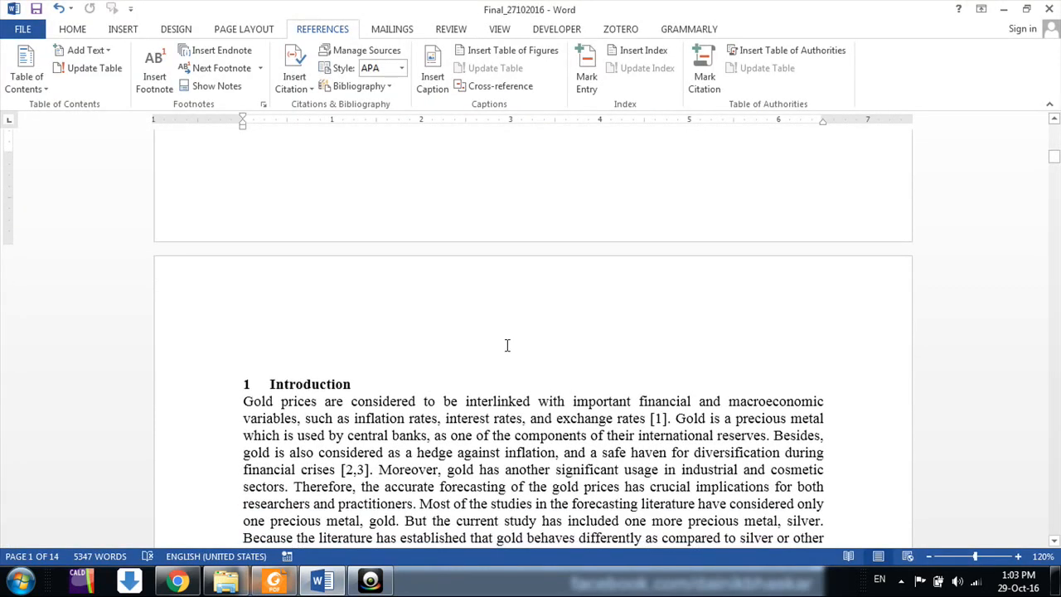
{"action": "scroll", "coordinate": [508, 345], "scroll_direction": "up", "scroll_amount": 15}
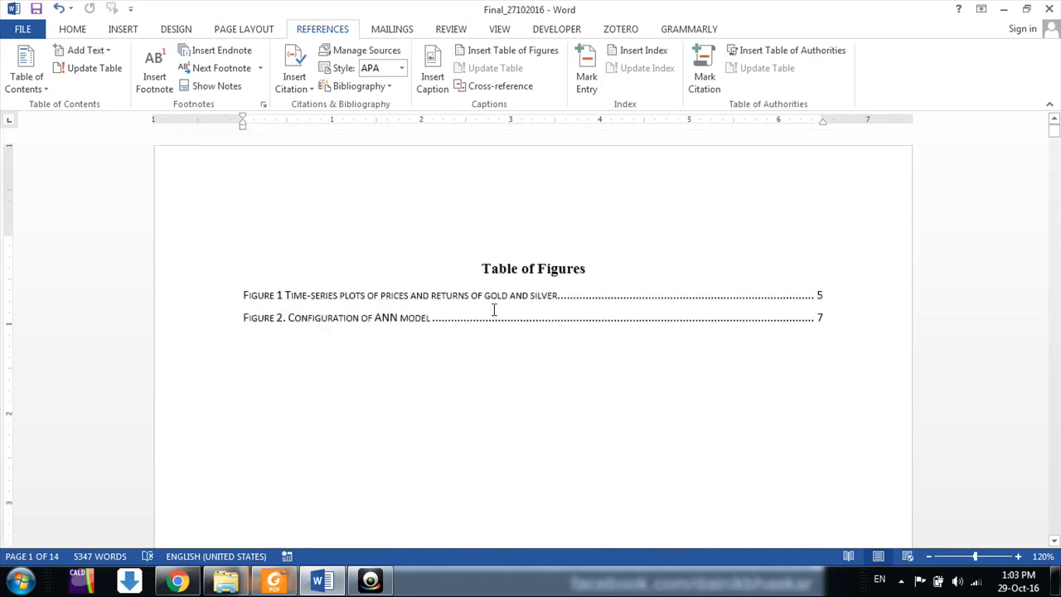
{"action": "left_click", "coordinate": [492, 301]}
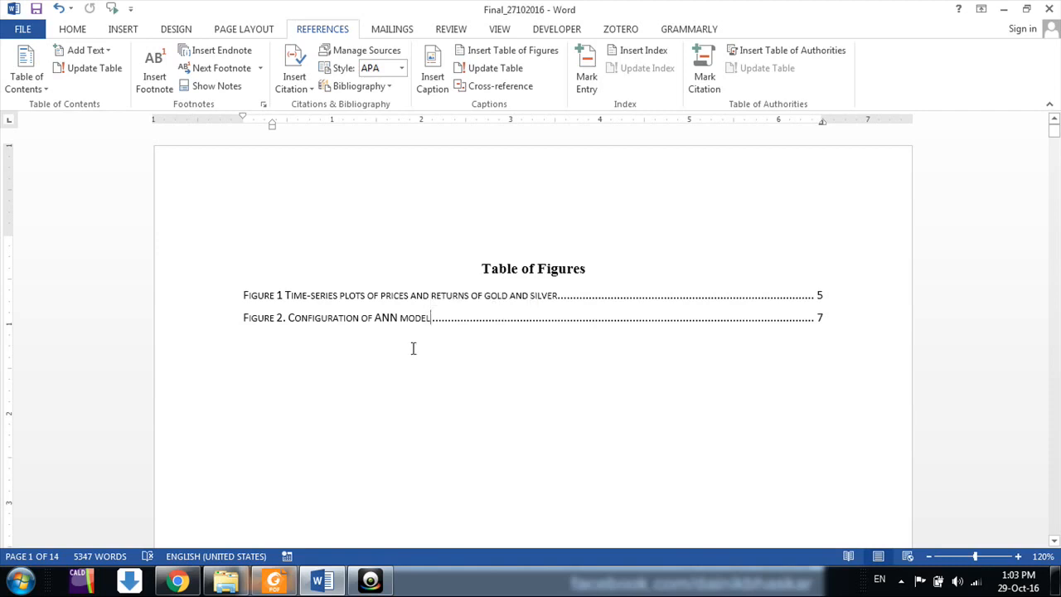
Delete both entries under the Table of Figures heading and justify the empty line below the heading
{"action": "left_click_drag", "start_coordinate": [243, 296], "coordinate": [744, 319]}
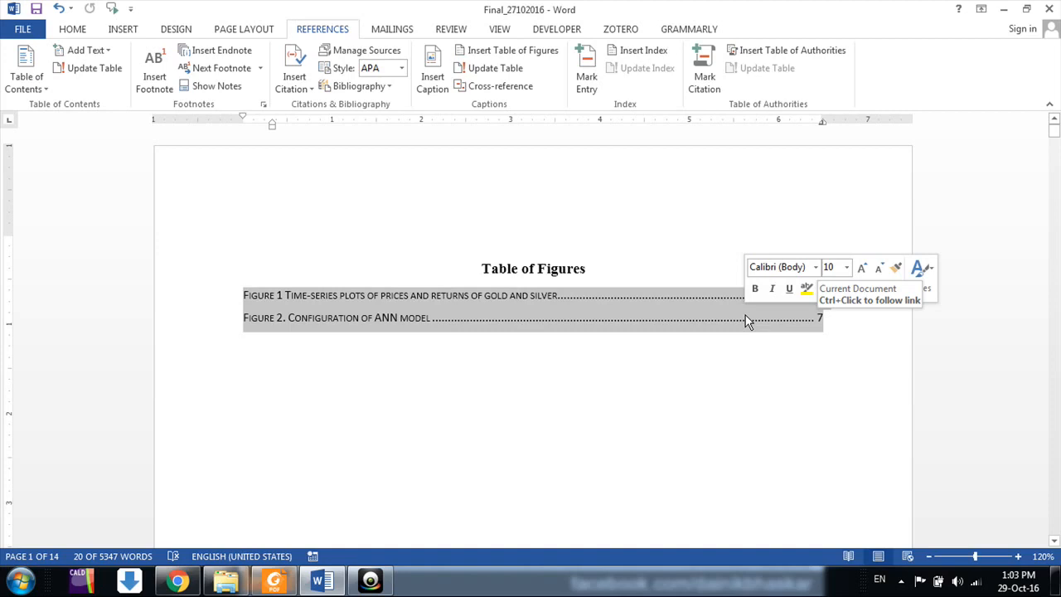
{"action": "key", "text": "Delete"}
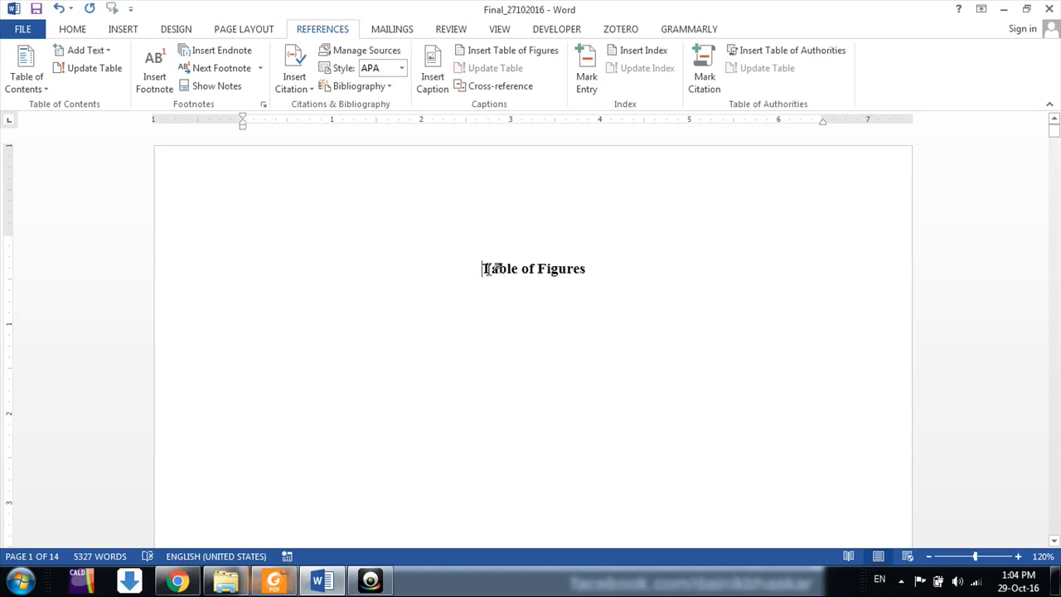
{"action": "left_click_drag", "start_coordinate": [483, 267], "coordinate": [578, 267]}
{"action": "left_click", "coordinate": [593, 275]}
{"action": "key", "text": "Down"}
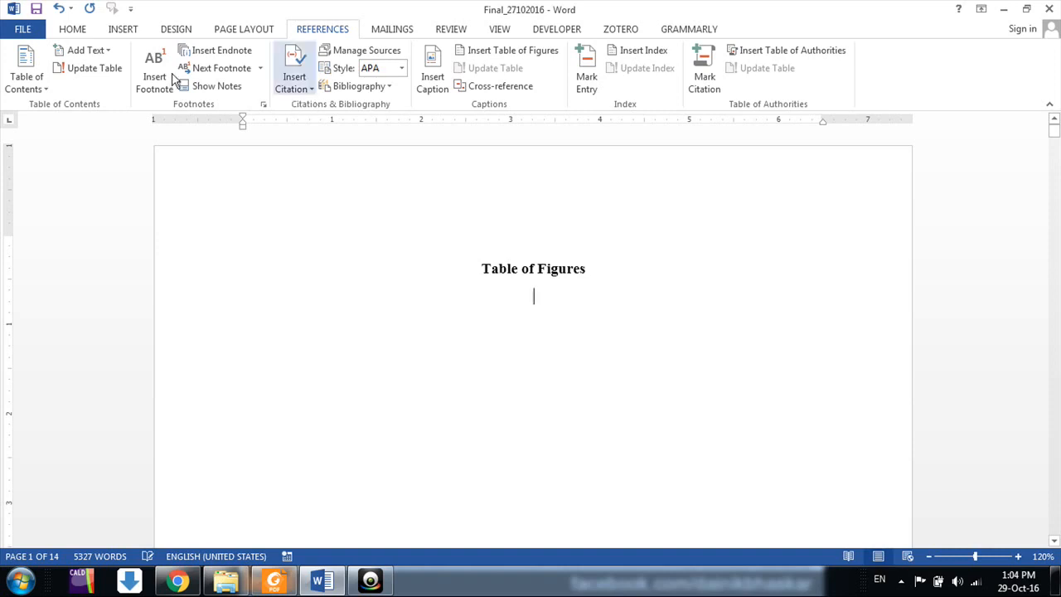
{"action": "left_click", "coordinate": [72, 29]}
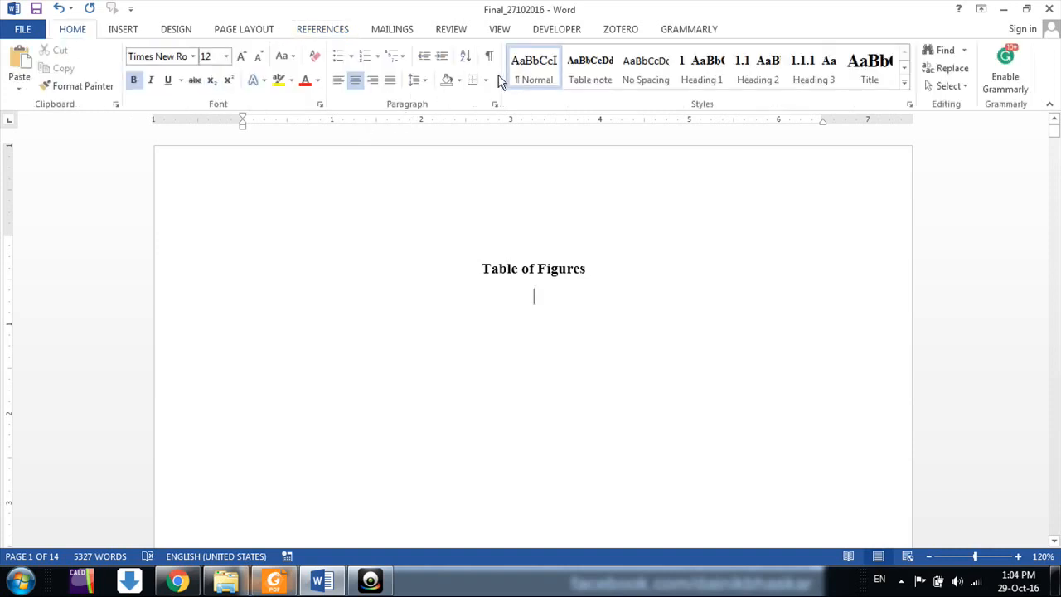
{"action": "key", "text": "ctrl+j"}
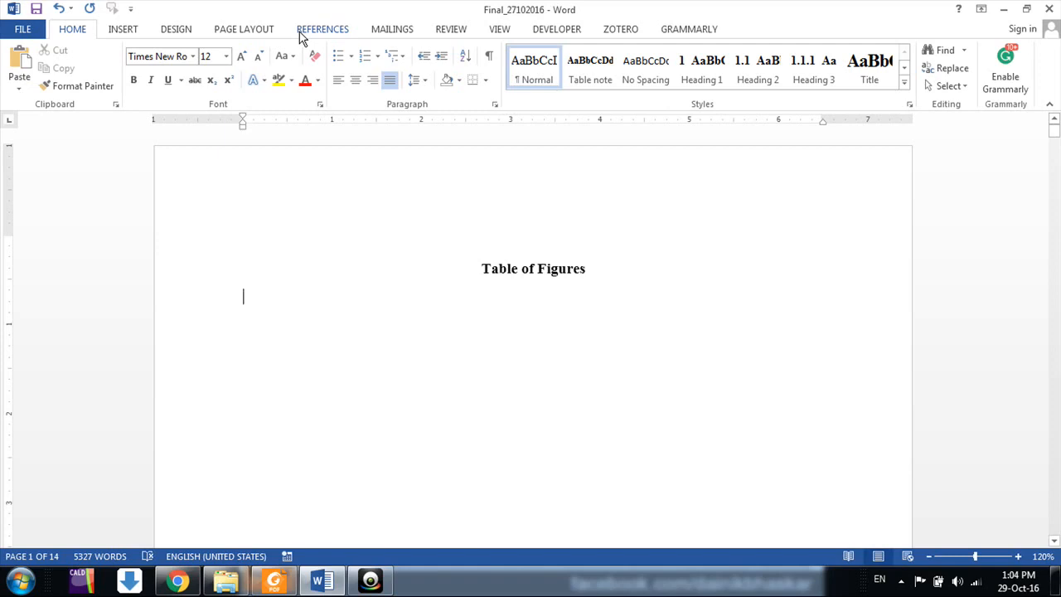
Start inserting a table of figures below the heading, with page numbers shown and right-aligned
{"action": "left_click", "coordinate": [319, 29]}
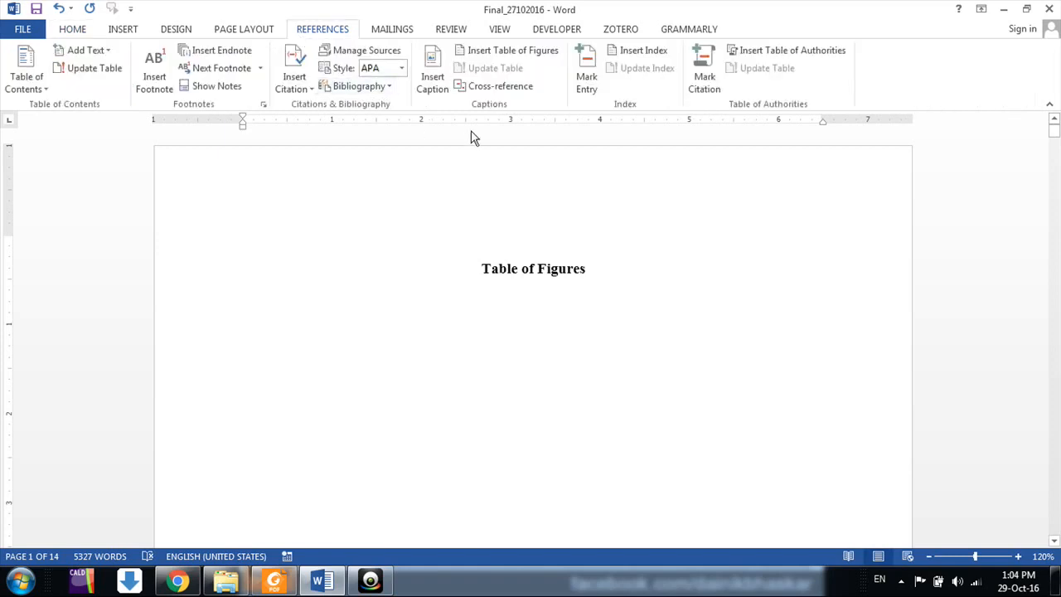
{"action": "left_click", "coordinate": [476, 54]}
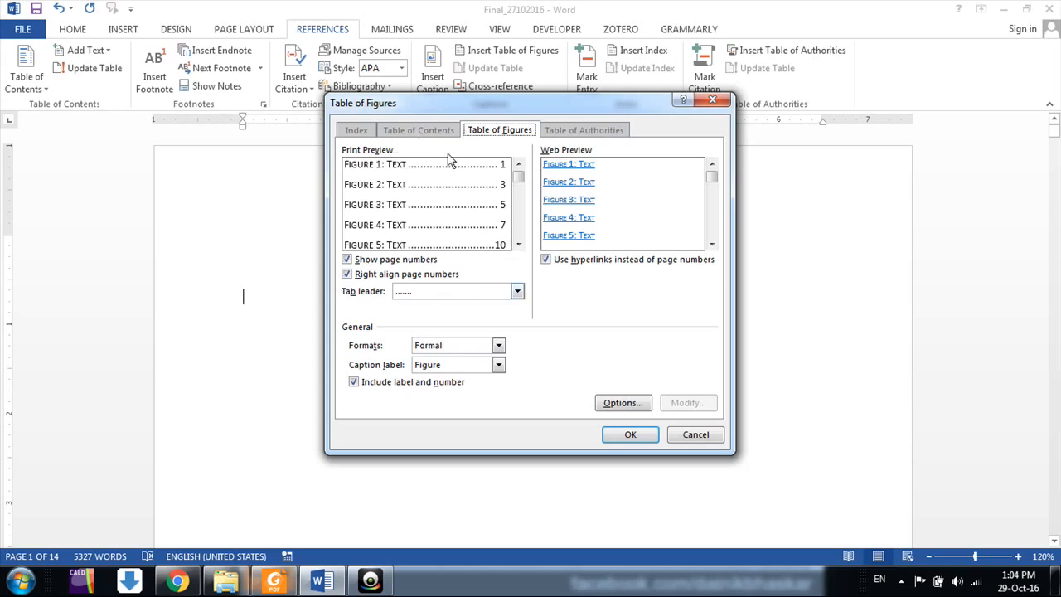
{"action": "left_click", "coordinate": [347, 260]}
{"action": "left_click", "coordinate": [347, 260]}
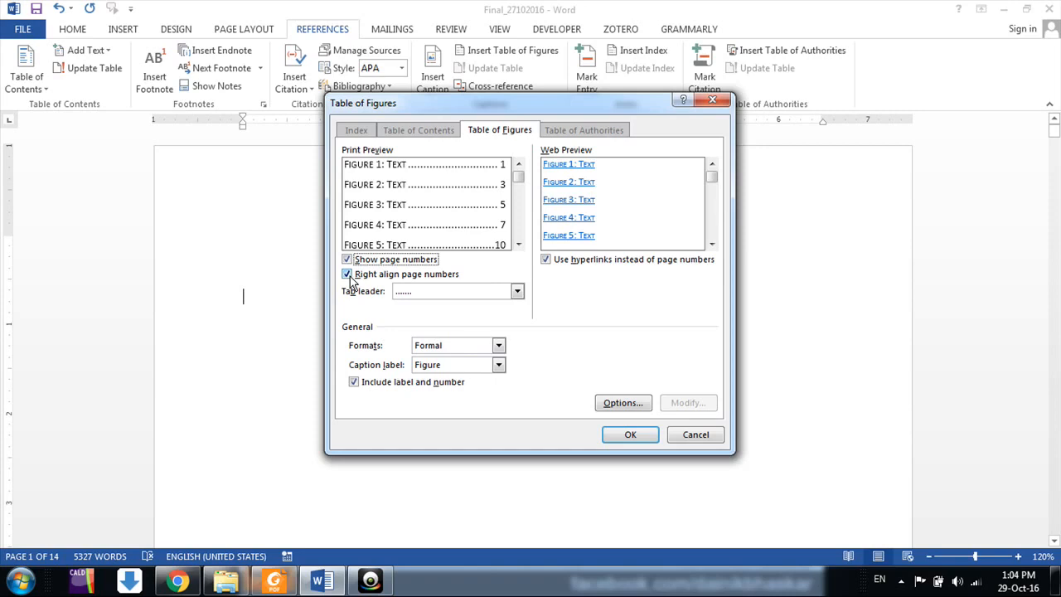
{"action": "left_click", "coordinate": [347, 274]}
{"action": "left_click", "coordinate": [347, 274]}
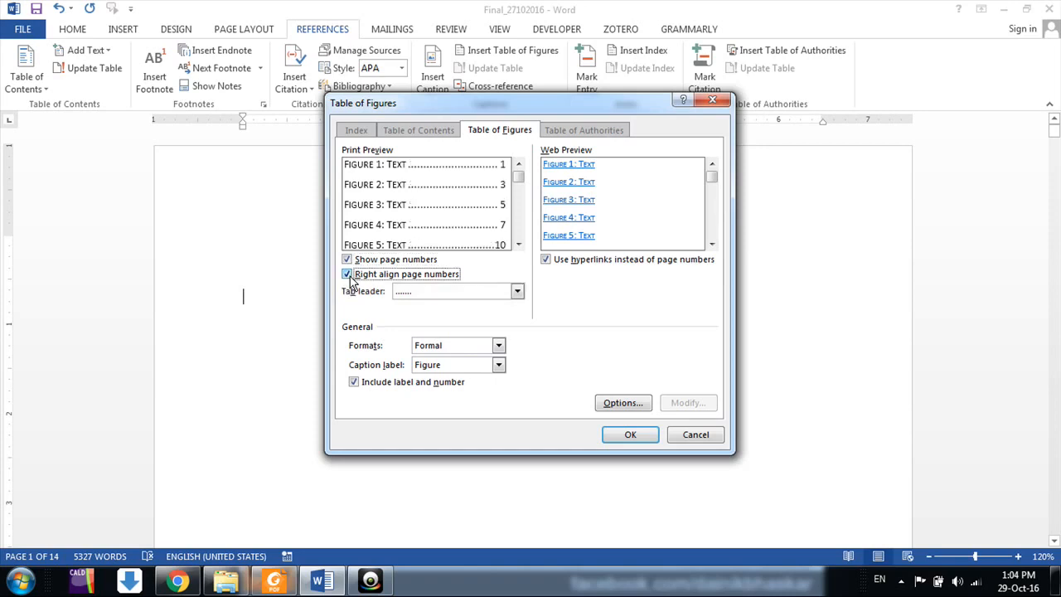
Try the table of figures without a tab leader, restore the dotted leader, and toggle the hyperlinks option back on
{"action": "left_click", "coordinate": [410, 292]}
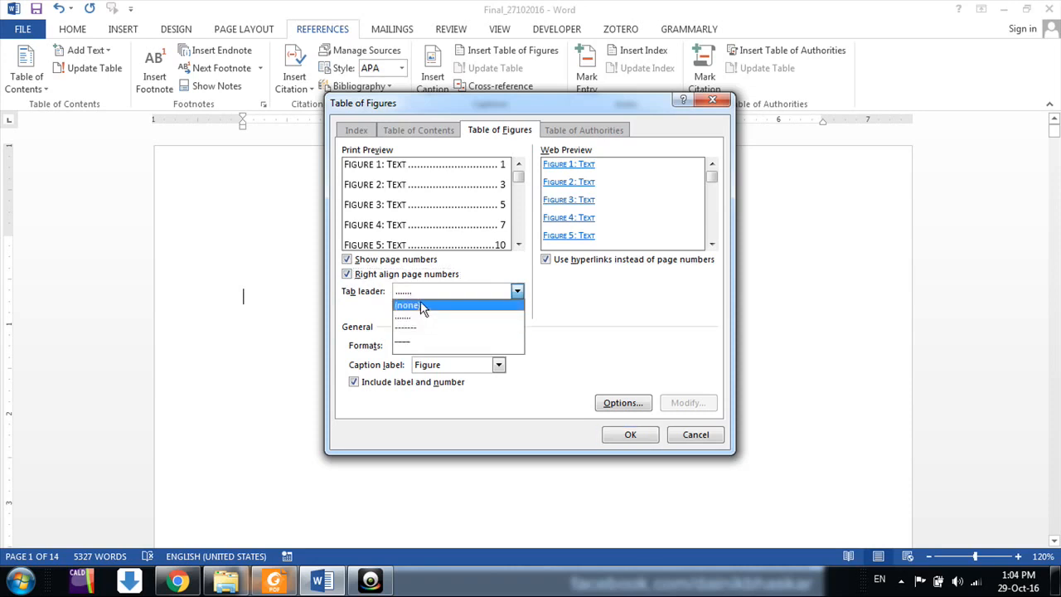
{"action": "left_click", "coordinate": [420, 305]}
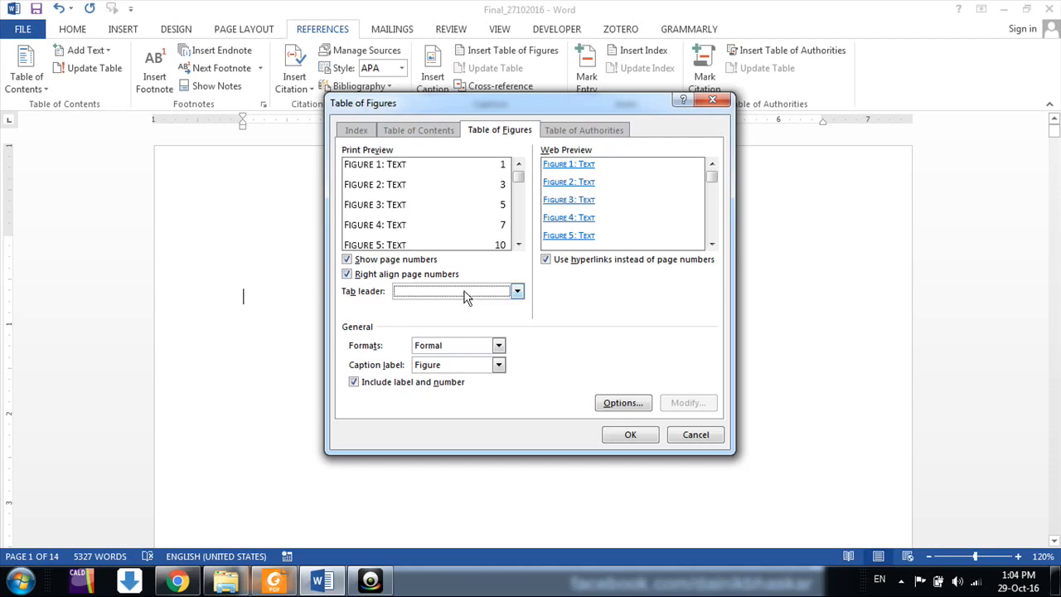
{"action": "left_click", "coordinate": [465, 295]}
{"action": "left_click", "coordinate": [454, 317]}
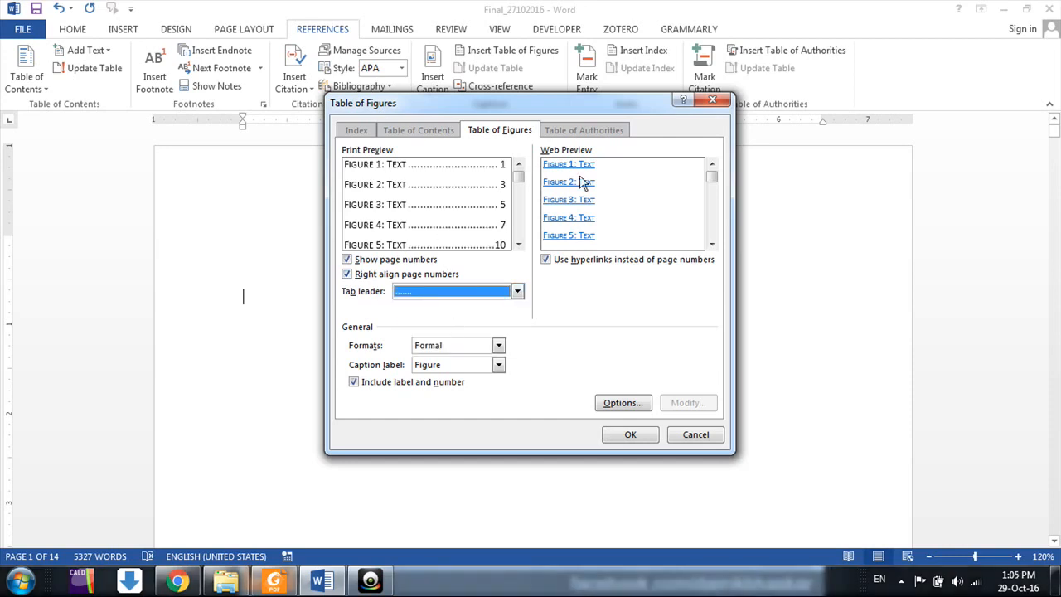
{"action": "left_click", "coordinate": [546, 261]}
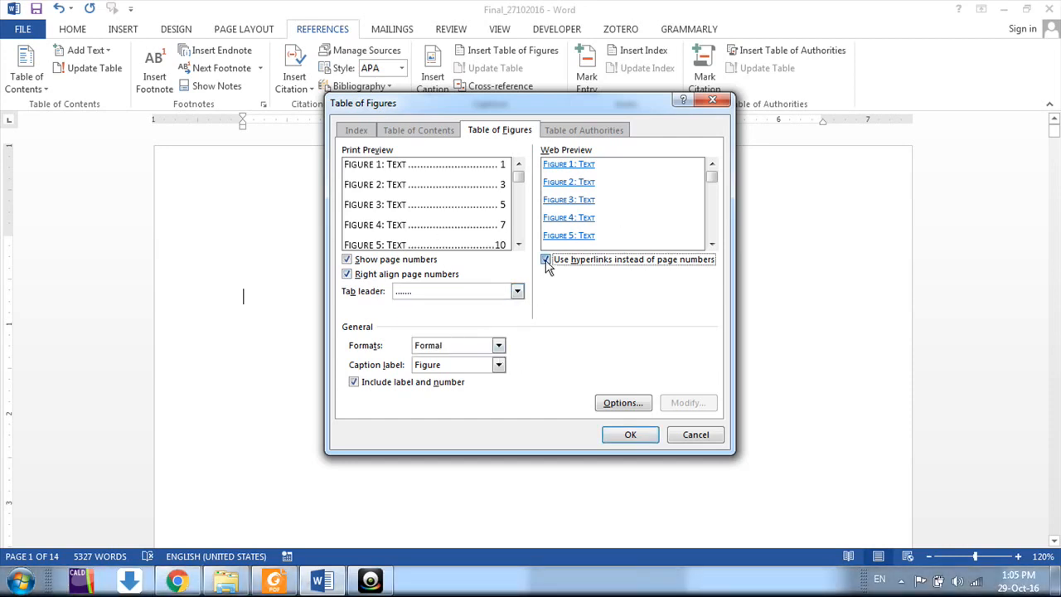
{"action": "left_click", "coordinate": [547, 260]}
{"action": "left_click", "coordinate": [546, 260]}
Insert the table of figures in Formal format with the Figure caption label, replacing the selected table, and remove the blank line below the heading
{"action": "left_click", "coordinate": [499, 345]}
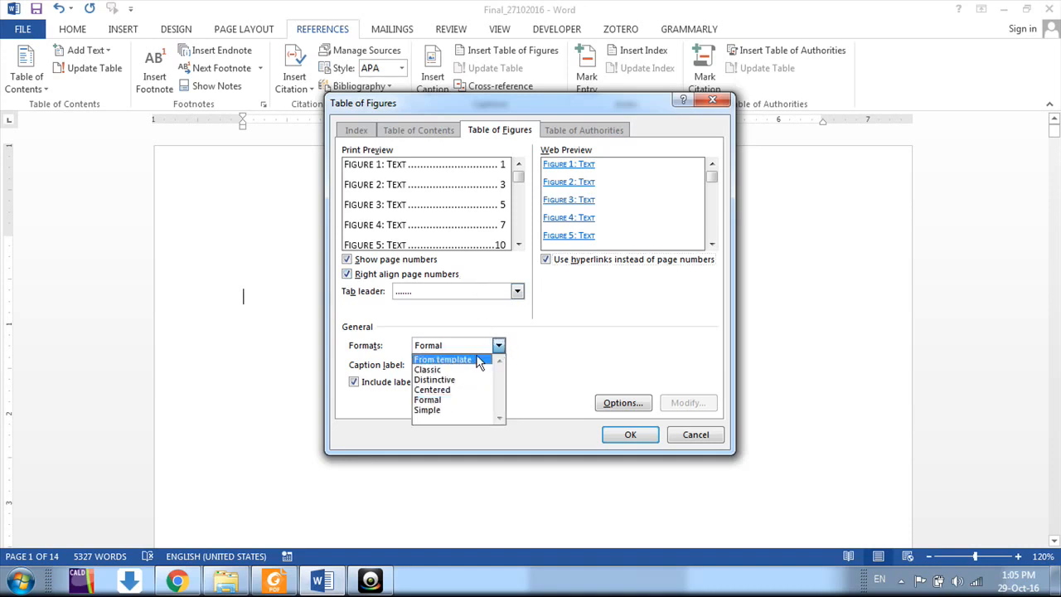
{"action": "left_click", "coordinate": [443, 399]}
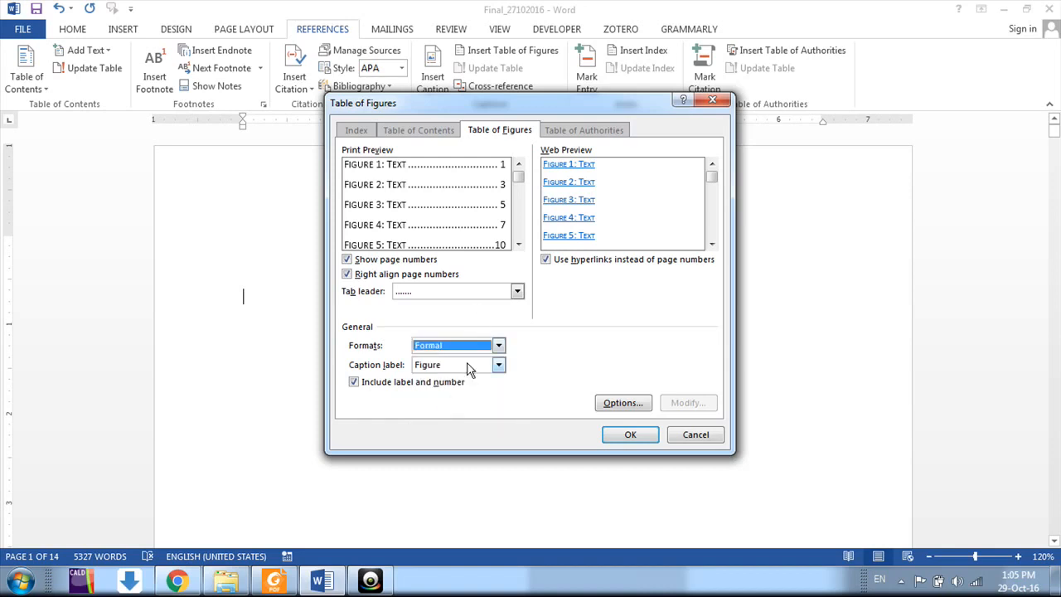
{"action": "left_click", "coordinate": [496, 365]}
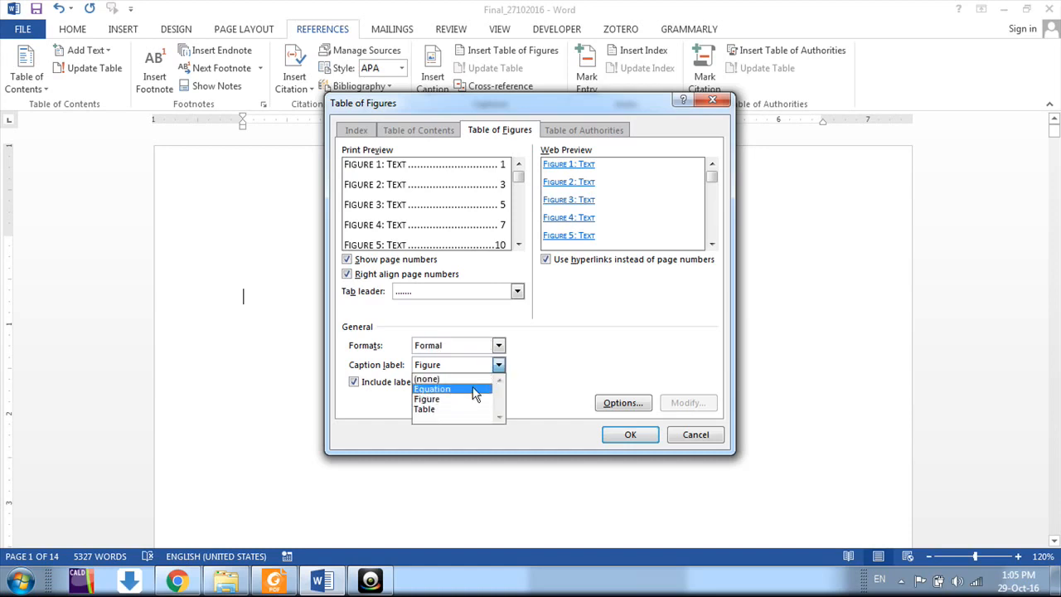
{"action": "left_click", "coordinate": [467, 399]}
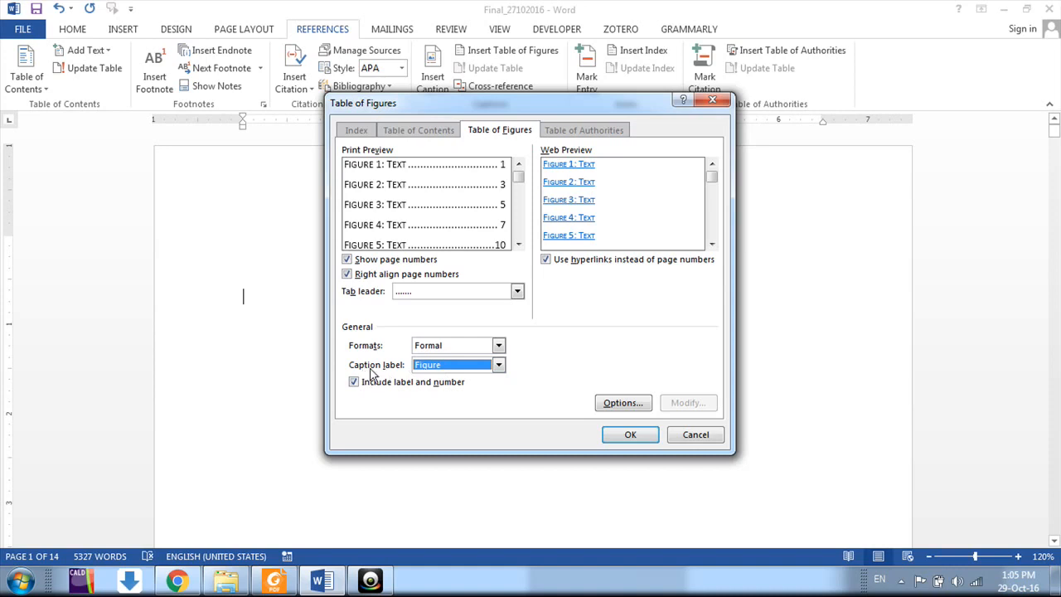
{"action": "left_click", "coordinate": [628, 436]}
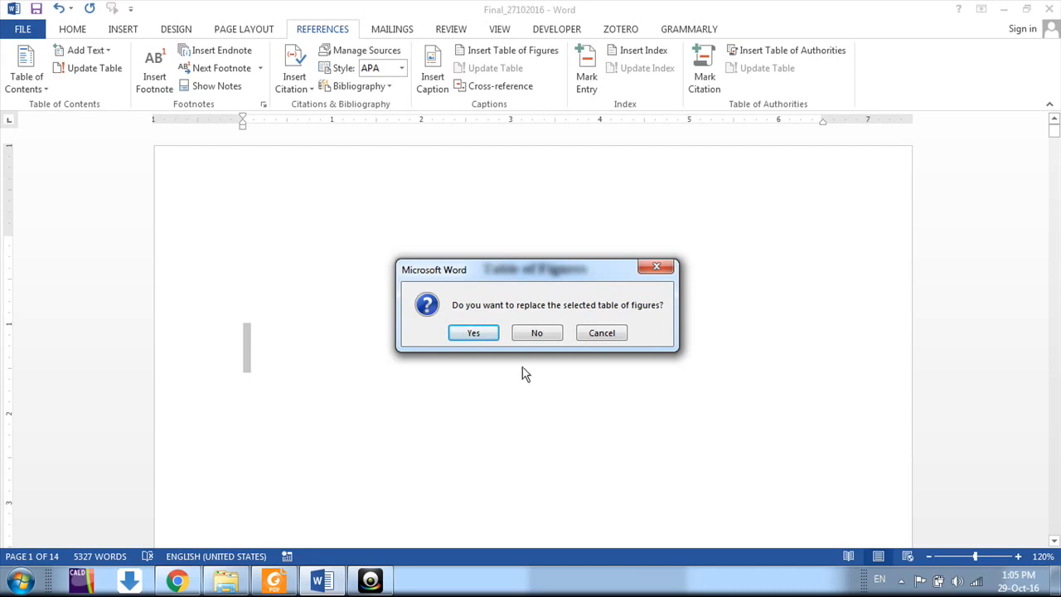
{"action": "left_click", "coordinate": [475, 332]}
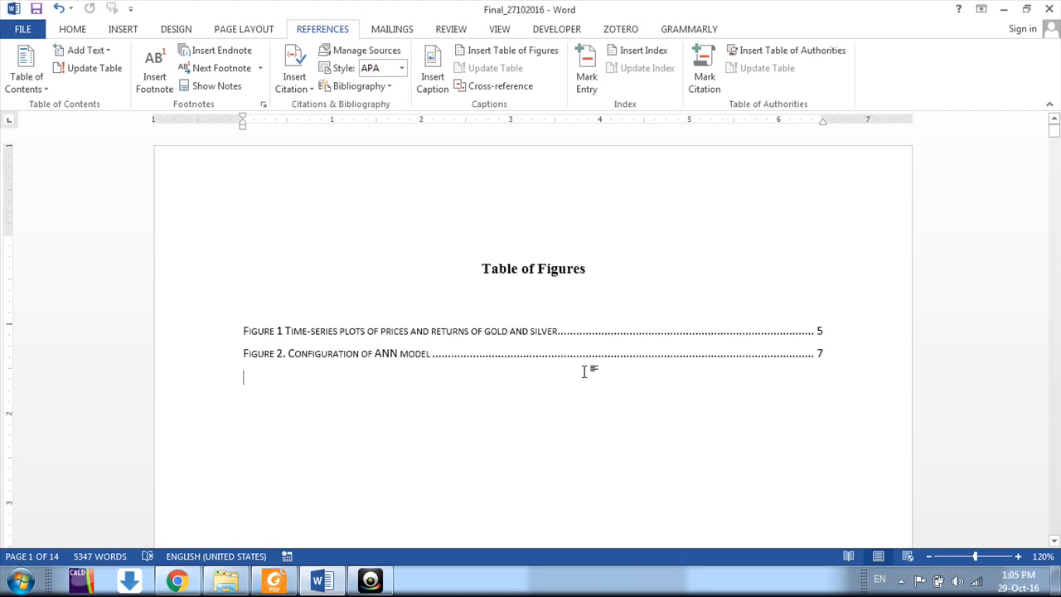
{"action": "left_click", "coordinate": [611, 262]}
{"action": "key", "text": "Delete"}
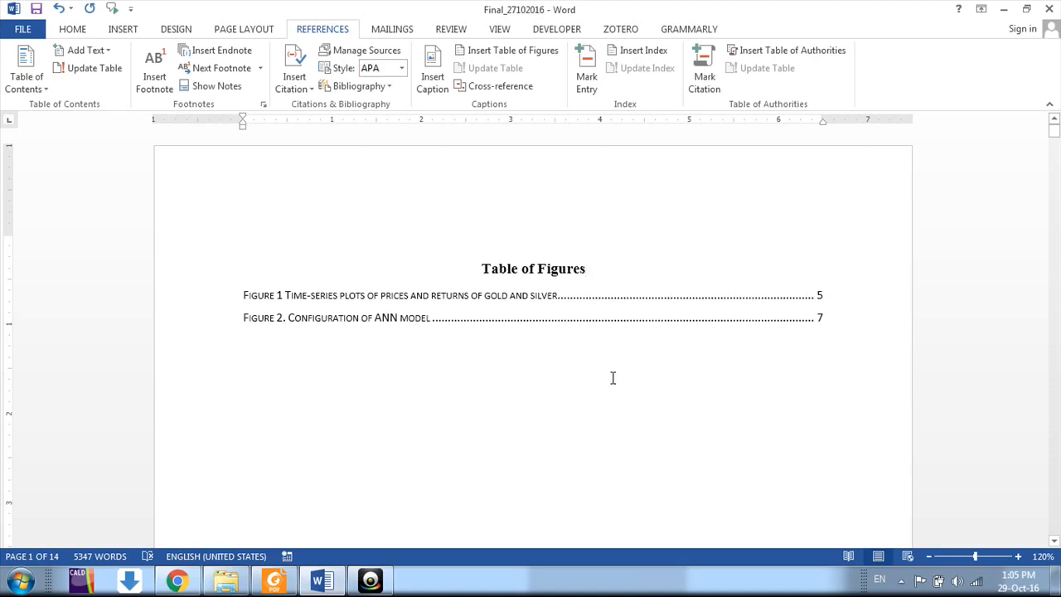
Find the Figure 1 caption on page 5 and examine it together with the gold price and returns picture below it
{"action": "scroll", "coordinate": [613, 378], "scroll_direction": "down", "scroll_amount": 15}
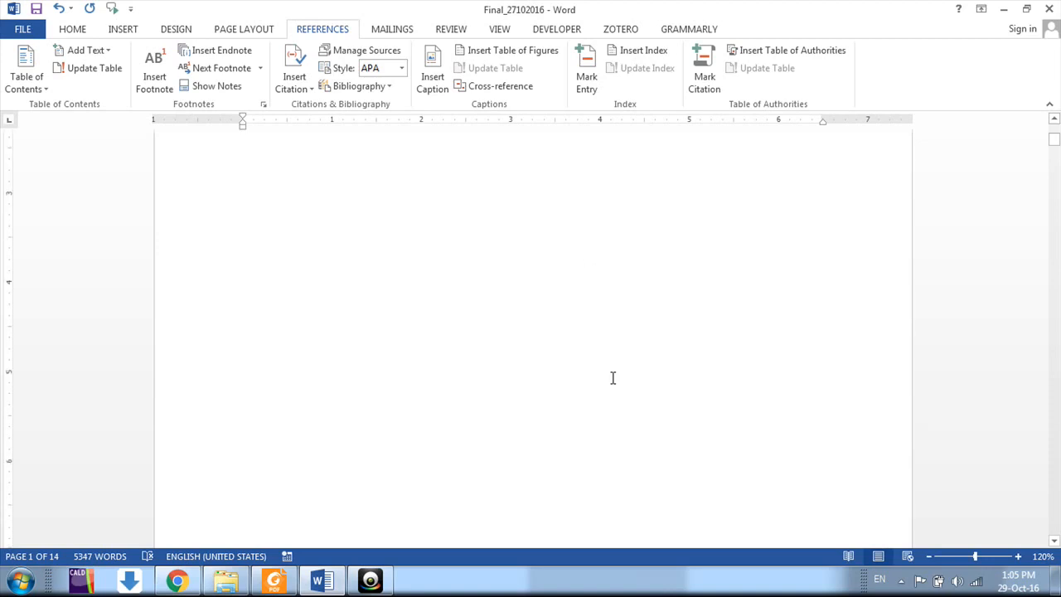
{"action": "scroll", "coordinate": [612, 378], "scroll_direction": "down", "scroll_amount": 18}
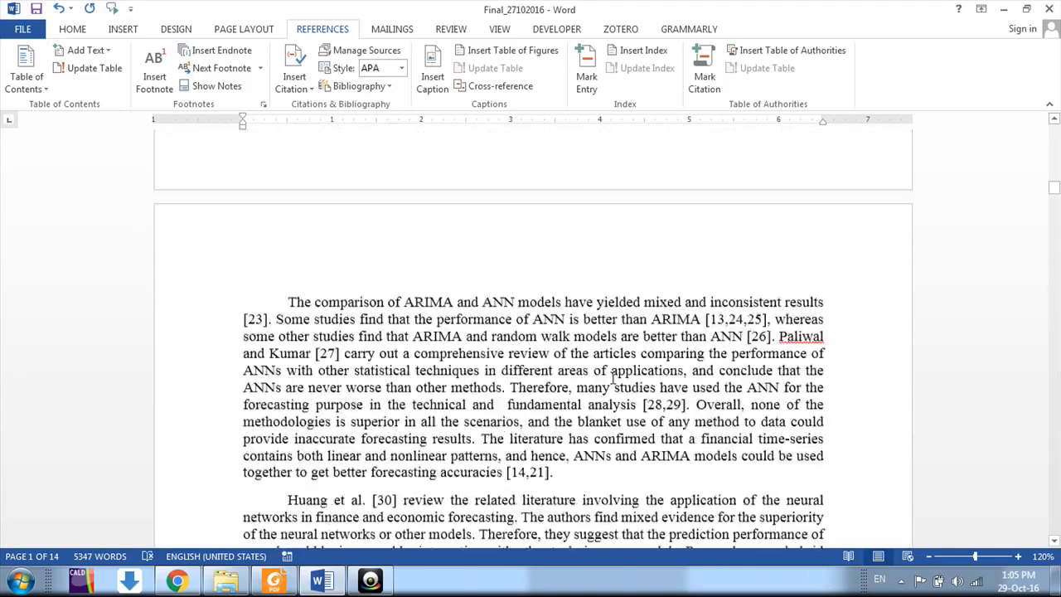
{"action": "scroll", "coordinate": [613, 378], "scroll_direction": "down", "scroll_amount": 20}
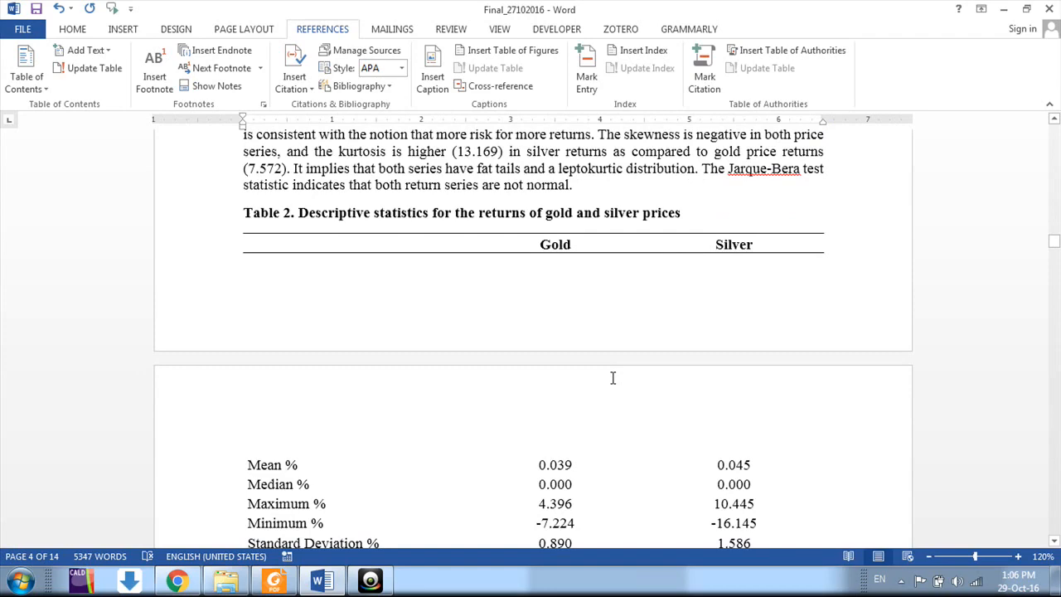
{"action": "scroll", "coordinate": [612, 378], "scroll_direction": "down", "scroll_amount": 15}
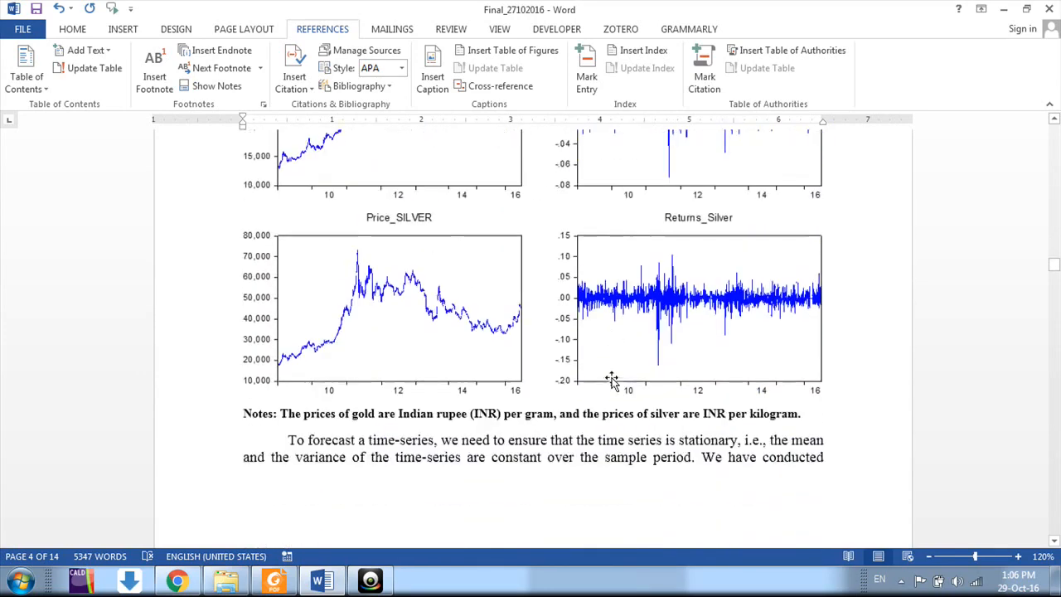
{"action": "scroll", "coordinate": [612, 380], "scroll_direction": "up", "scroll_amount": 5}
{"action": "left_click", "coordinate": [308, 234]}
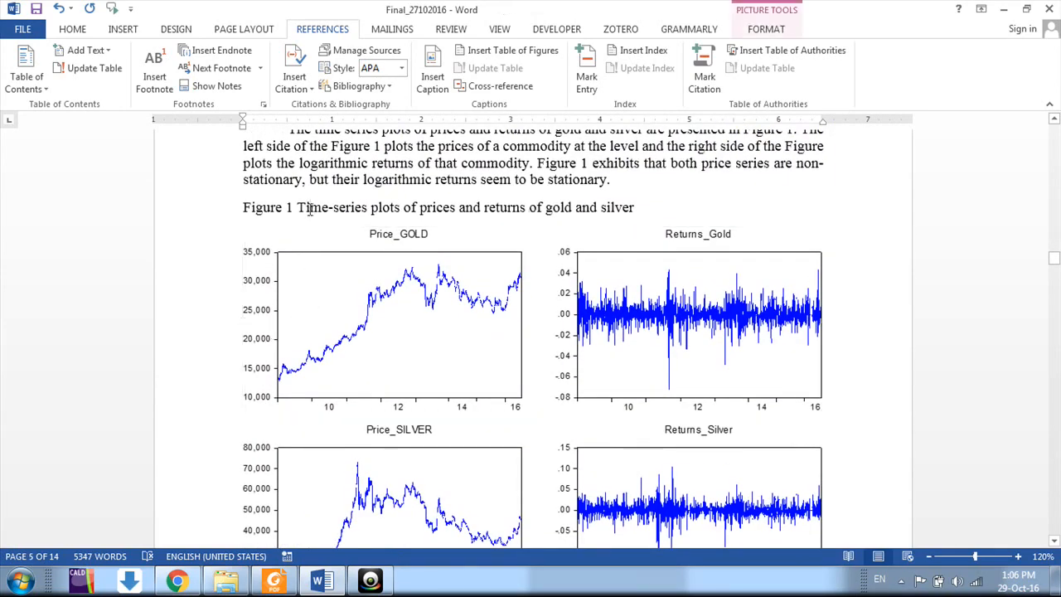
{"action": "left_click", "coordinate": [309, 209]}
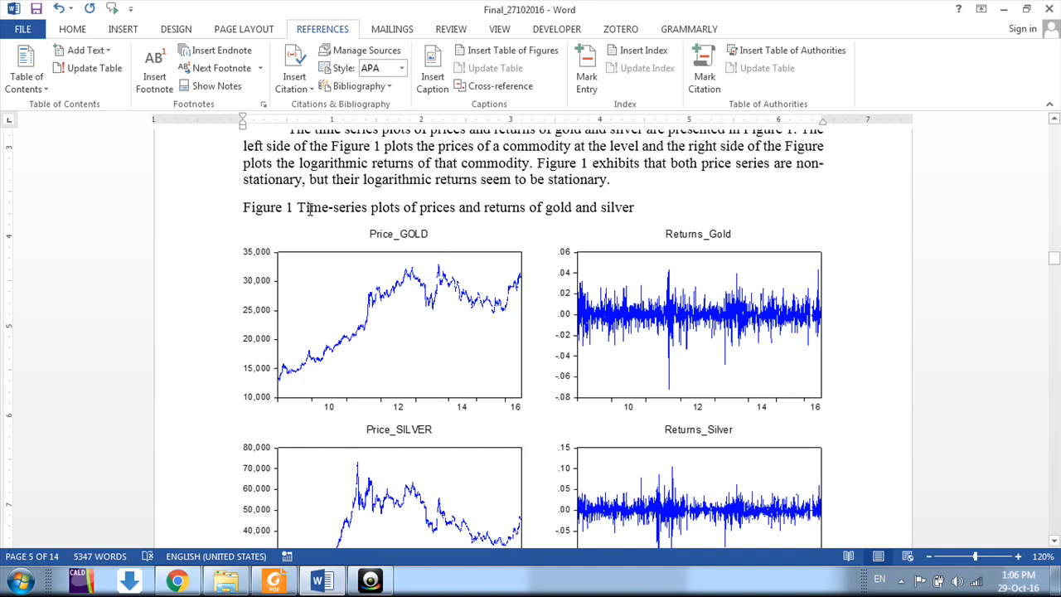
{"action": "left_click", "coordinate": [332, 289]}
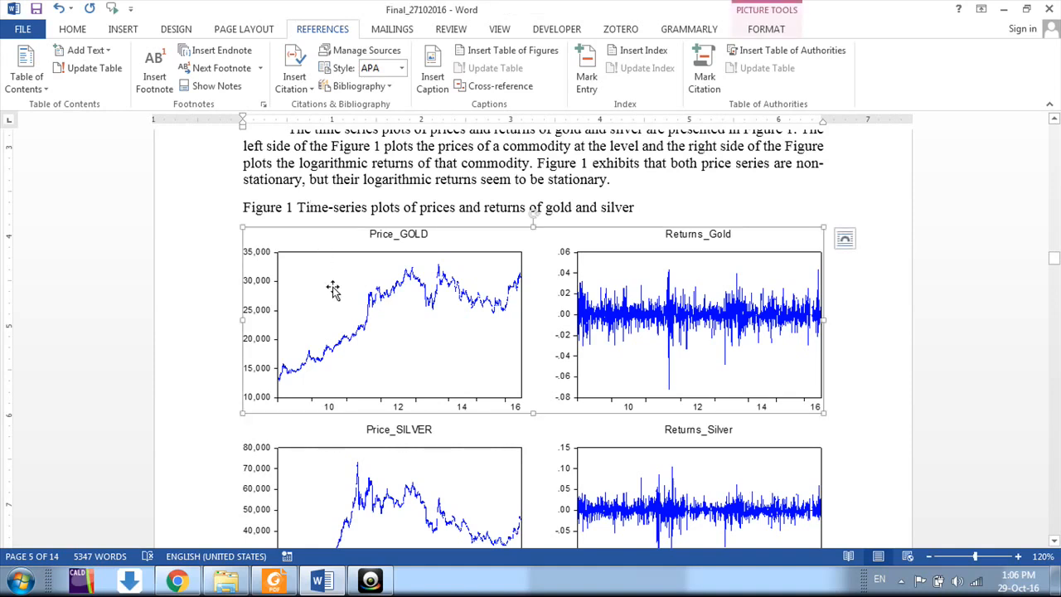
{"action": "right_click", "coordinate": [341, 271]}
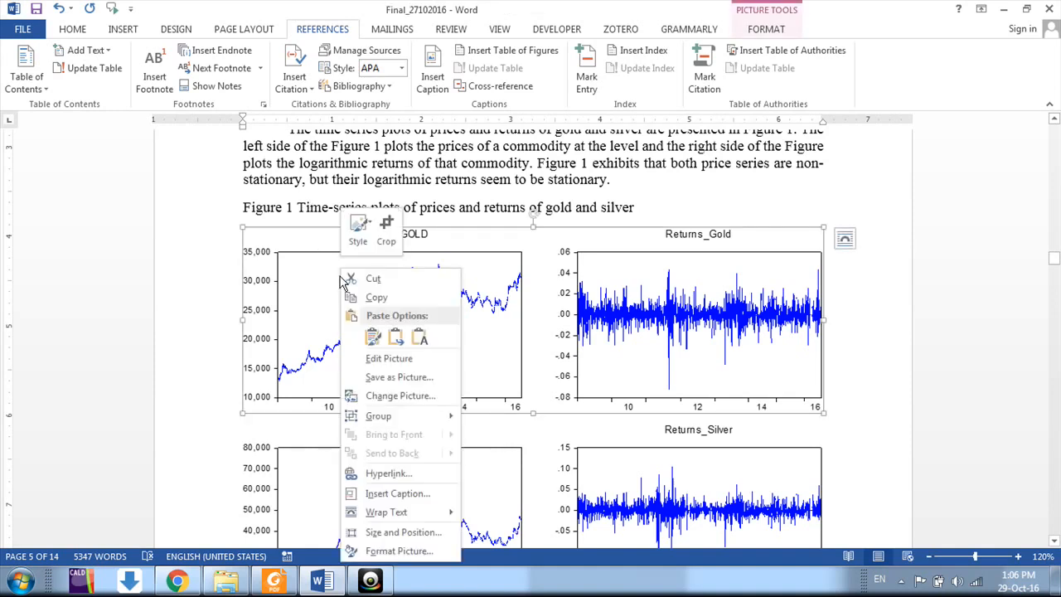
{"action": "left_click", "coordinate": [282, 302]}
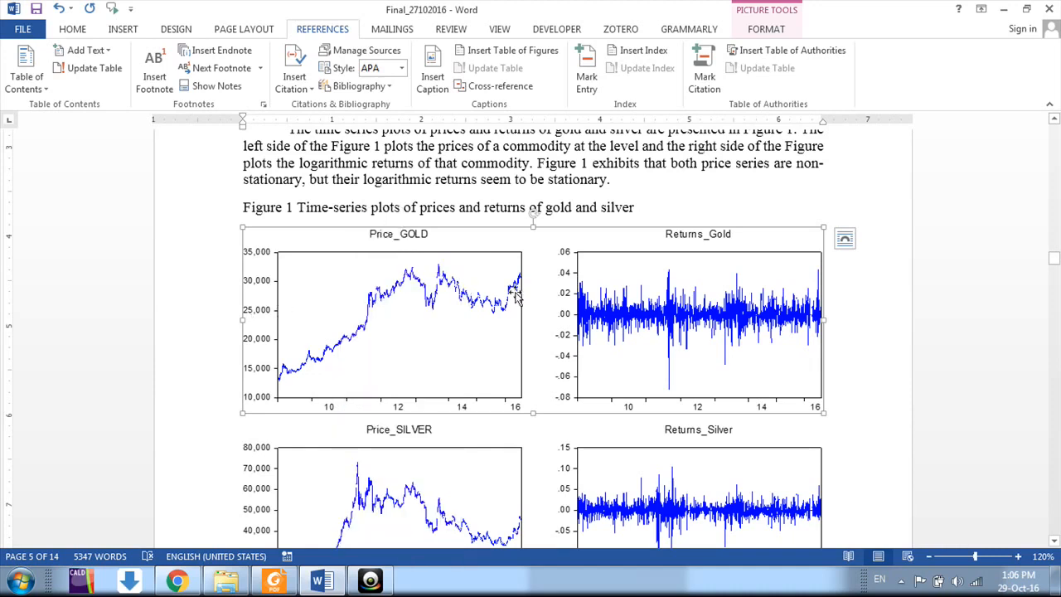
Start inserting a caption for the gold price and returns picture, keeping the Figure label
{"action": "right_click", "coordinate": [436, 284]}
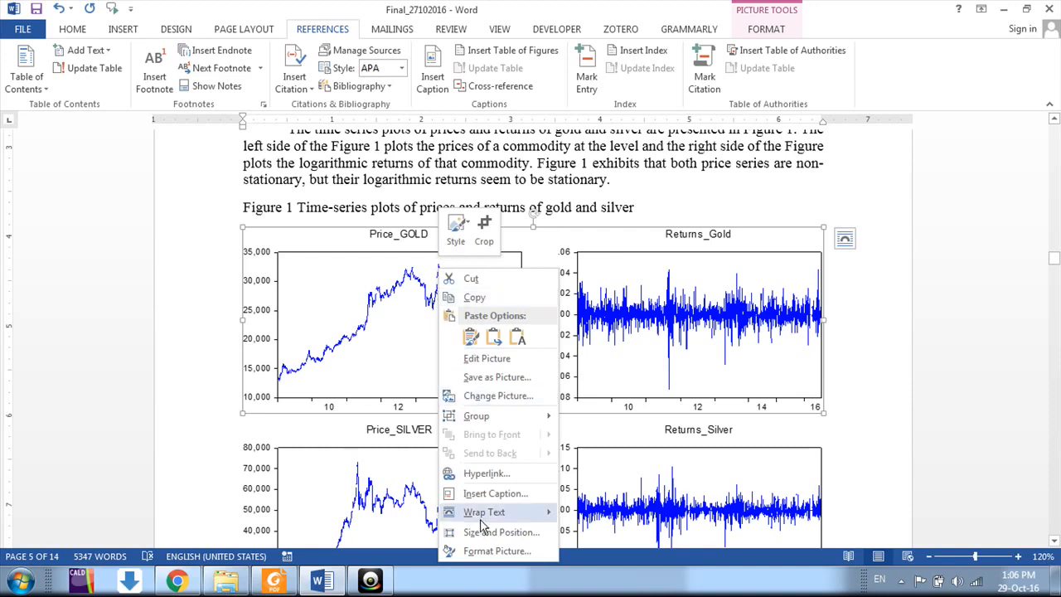
{"action": "left_click", "coordinate": [495, 494]}
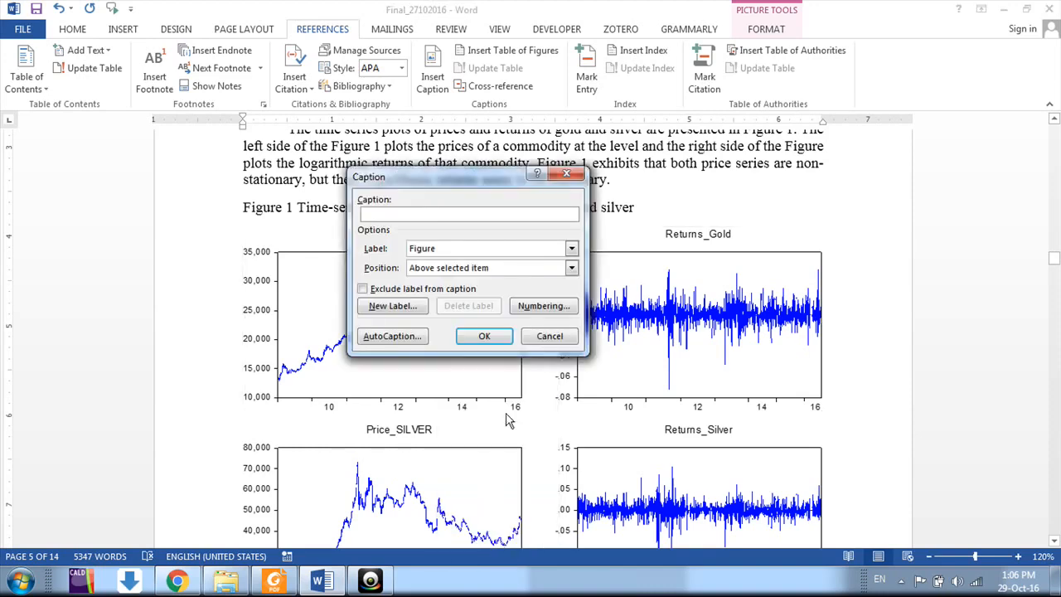
{"action": "left_click", "coordinate": [489, 251]}
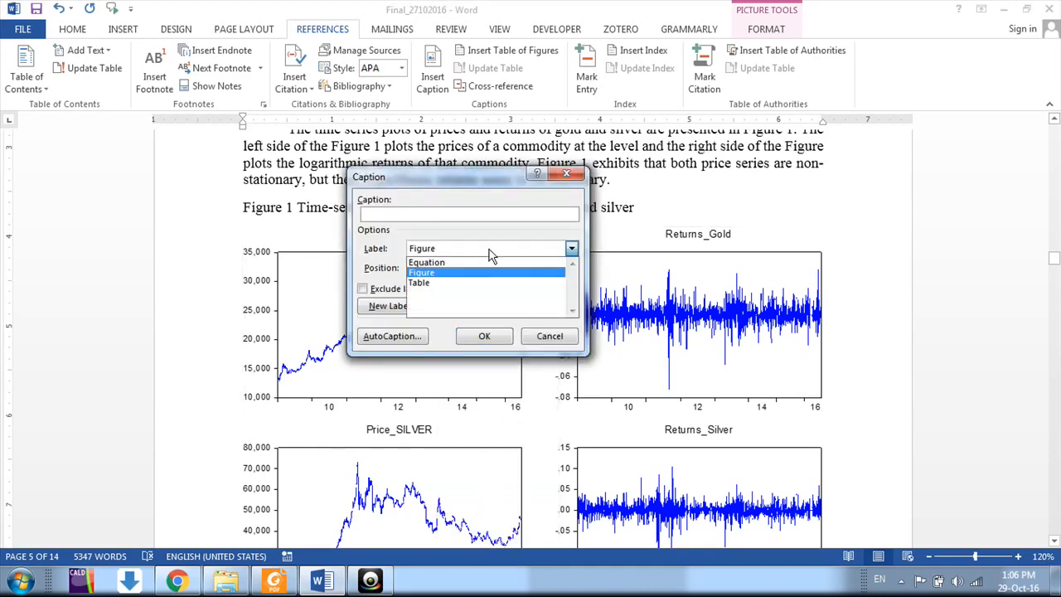
{"action": "left_click", "coordinate": [485, 276]}
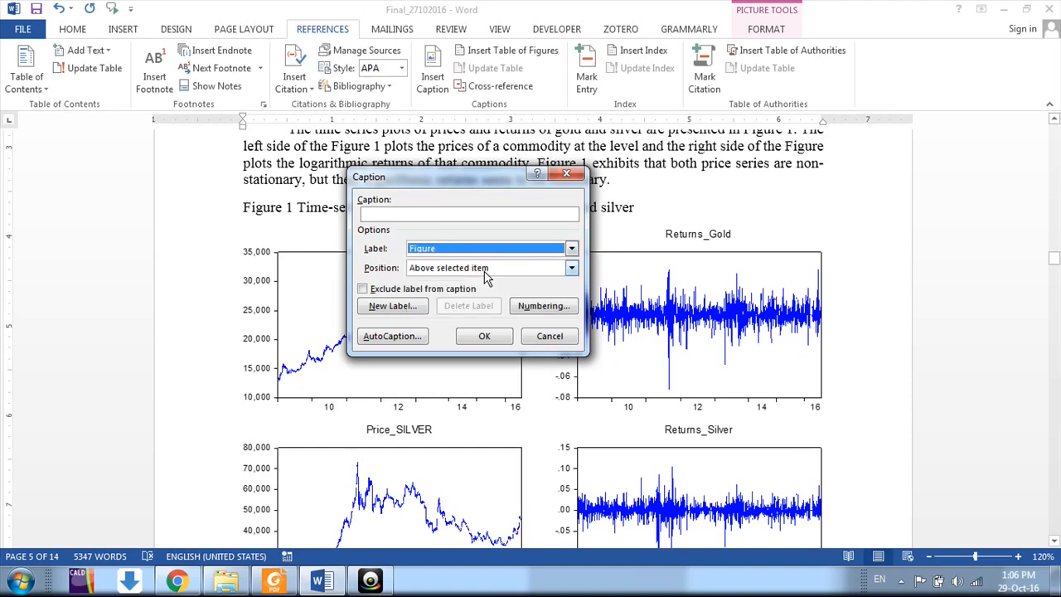
Try the caption position below the selected item, restore it to above, and toggle the label exclusion on and off
{"action": "left_click", "coordinate": [487, 269]}
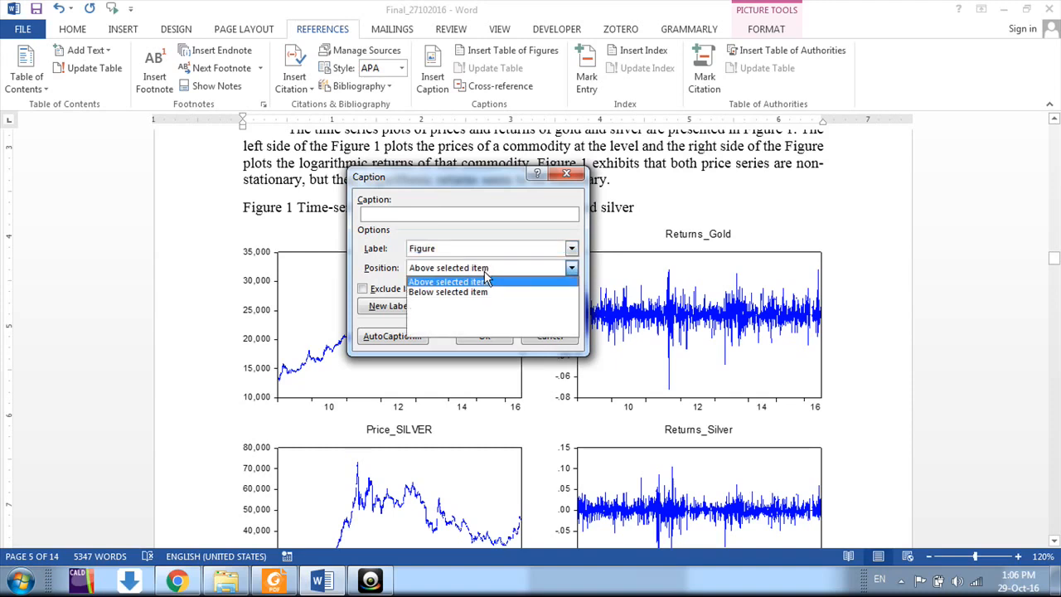
{"action": "left_click", "coordinate": [489, 270]}
{"action": "left_click", "coordinate": [489, 270]}
{"action": "left_click", "coordinate": [487, 294]}
{"action": "left_click", "coordinate": [490, 272]}
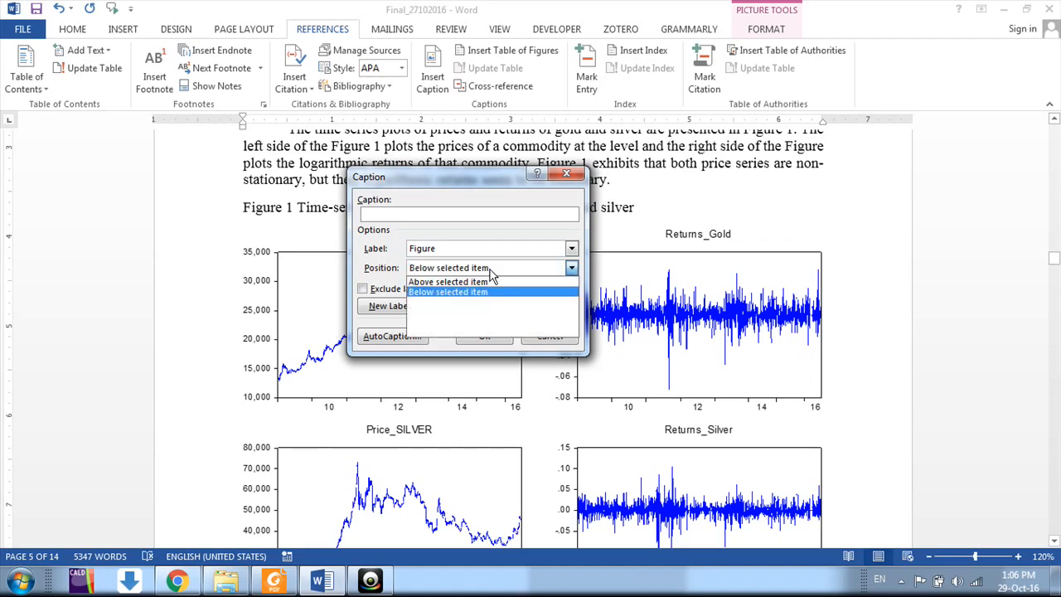
{"action": "left_click", "coordinate": [490, 270]}
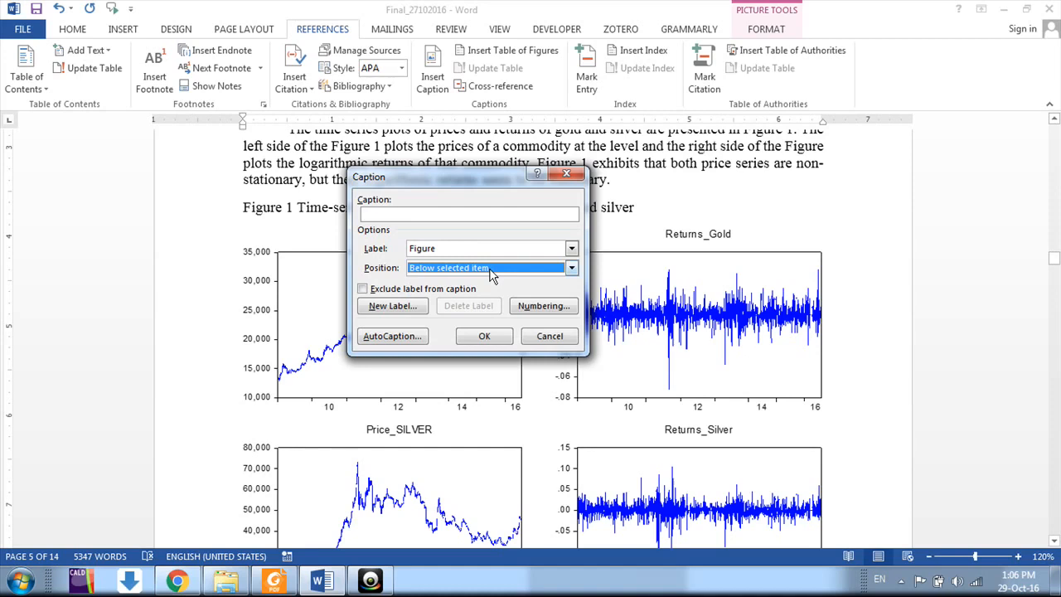
{"action": "left_click", "coordinate": [490, 271]}
{"action": "left_click", "coordinate": [487, 279]}
{"action": "left_click", "coordinate": [363, 289]}
{"action": "left_click", "coordinate": [362, 289]}
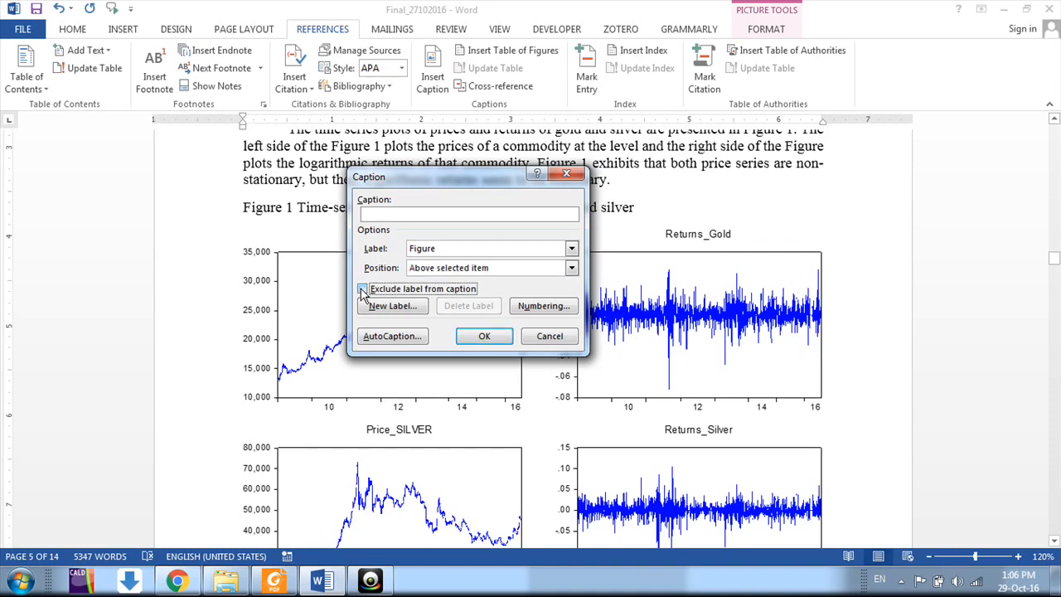
Try chapter numbers in the caption numbering, keep plain 1, 2, 3 numbering without them, and insert the caption above the picture
{"action": "left_click", "coordinate": [531, 307]}
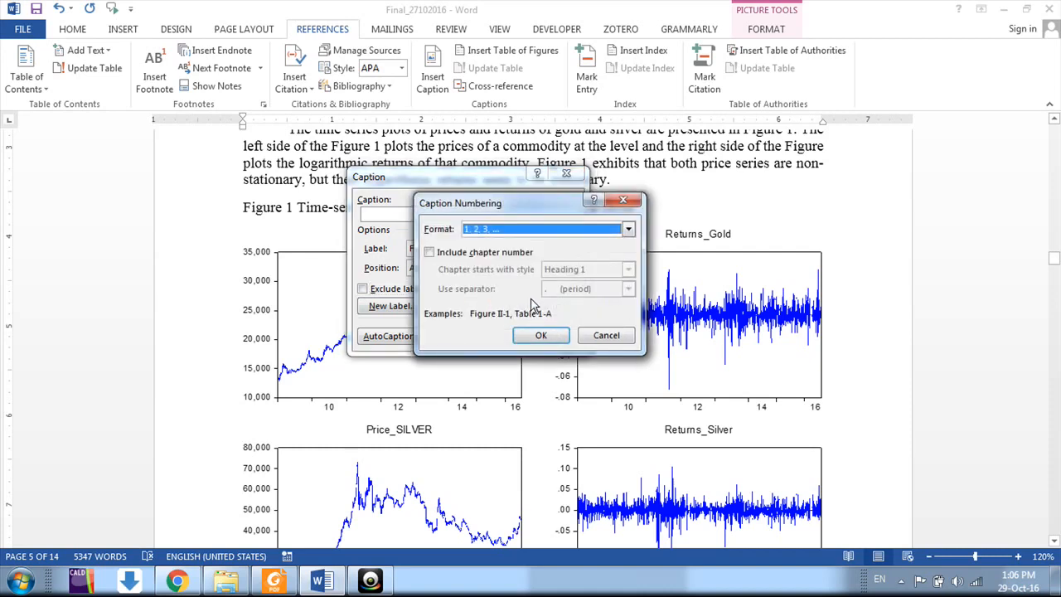
{"action": "left_click", "coordinate": [429, 253]}
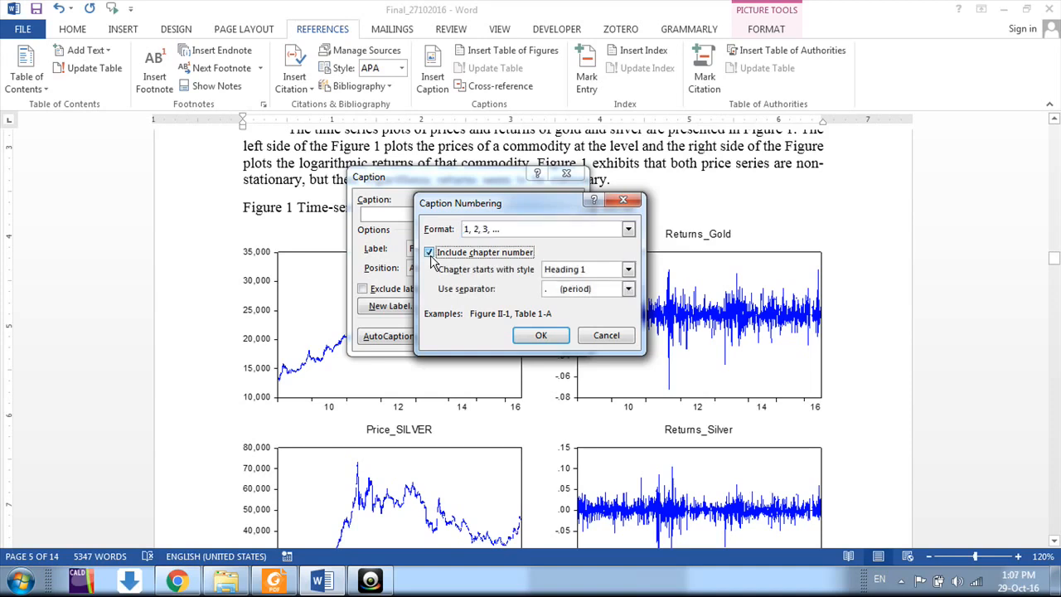
{"action": "left_click", "coordinate": [430, 254]}
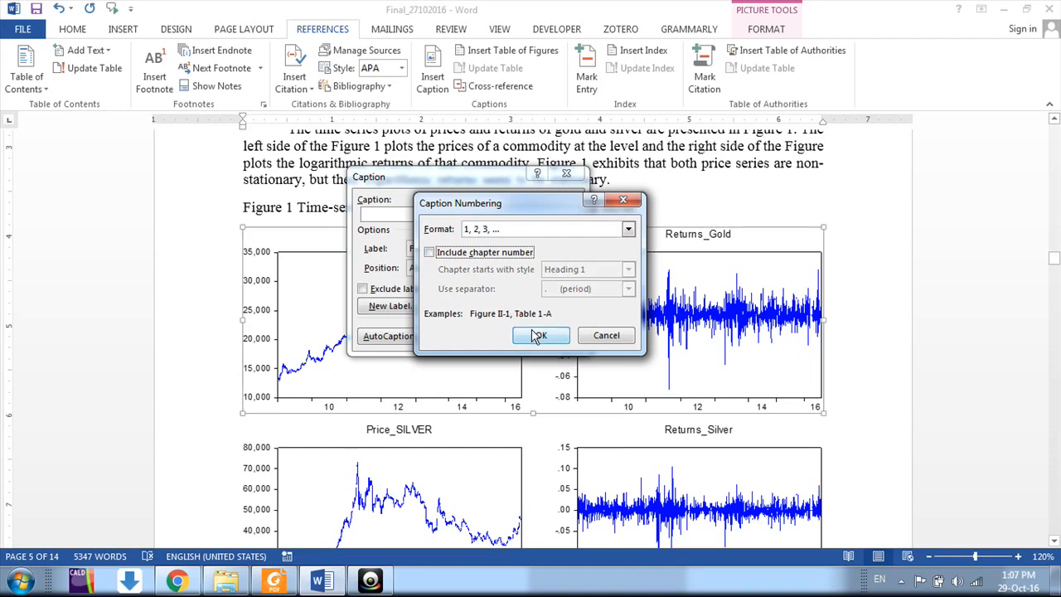
{"action": "left_click", "coordinate": [537, 335]}
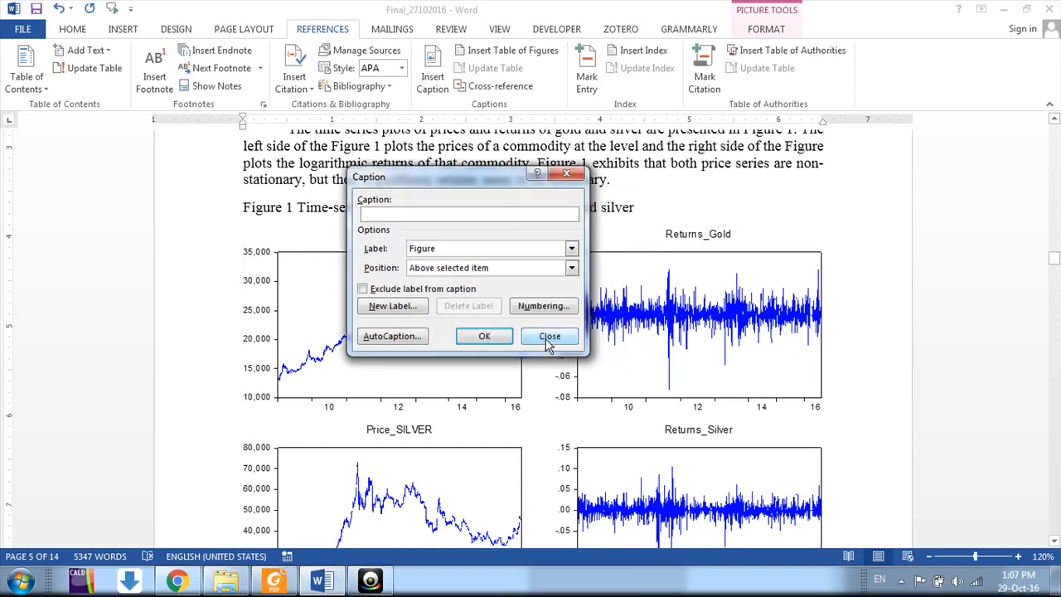
{"action": "left_click", "coordinate": [483, 336]}
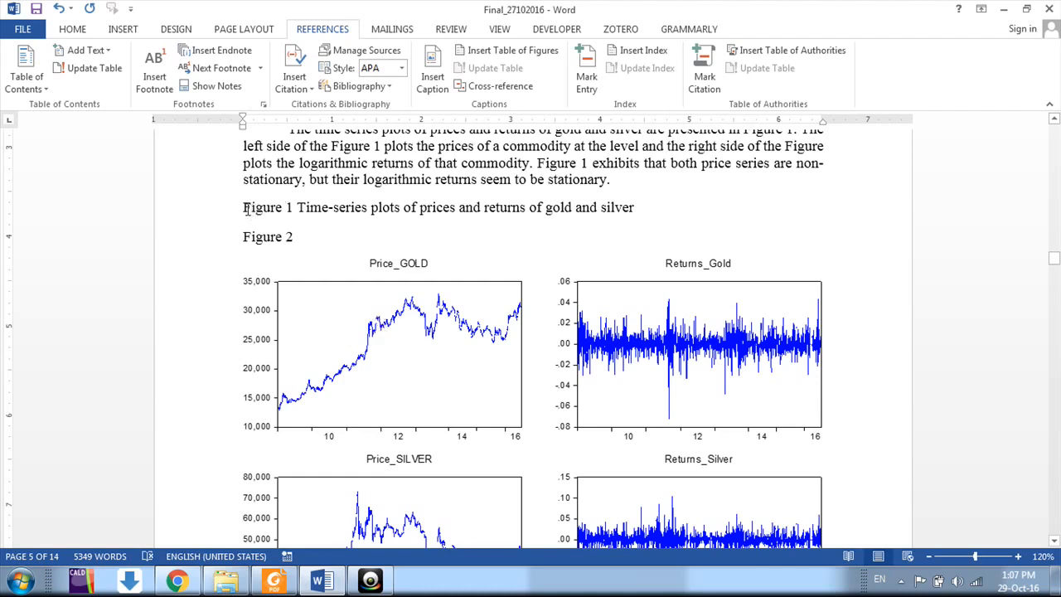
Delete the extra Figure 2 caption and its line between the Figure 1 caption and the picture
{"action": "left_click_drag", "start_coordinate": [301, 234], "coordinate": [250, 238]}
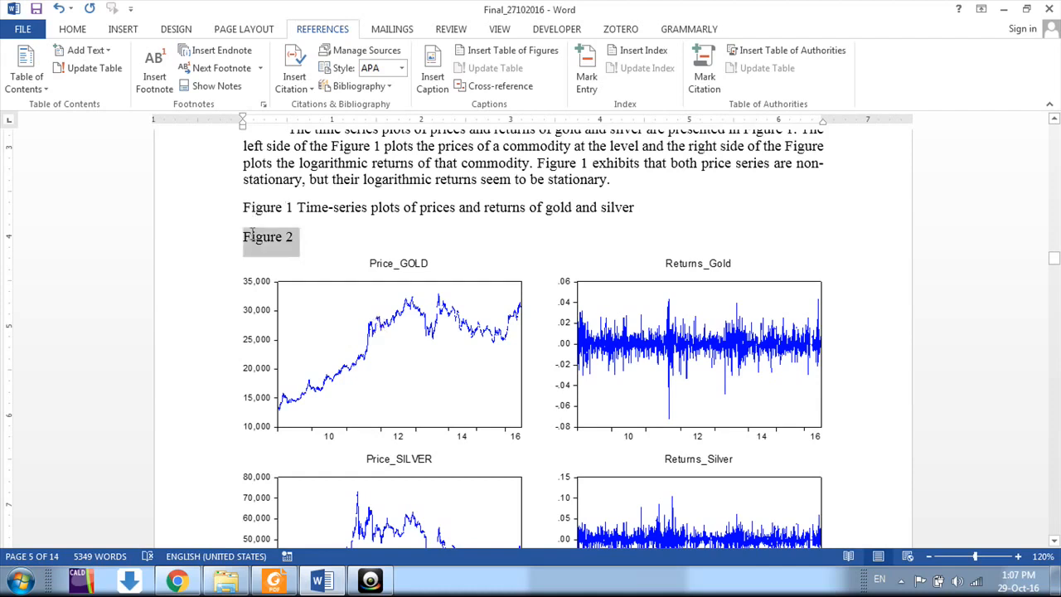
{"action": "key", "text": "BackSpace"}
{"action": "key", "text": "BackSpace"}
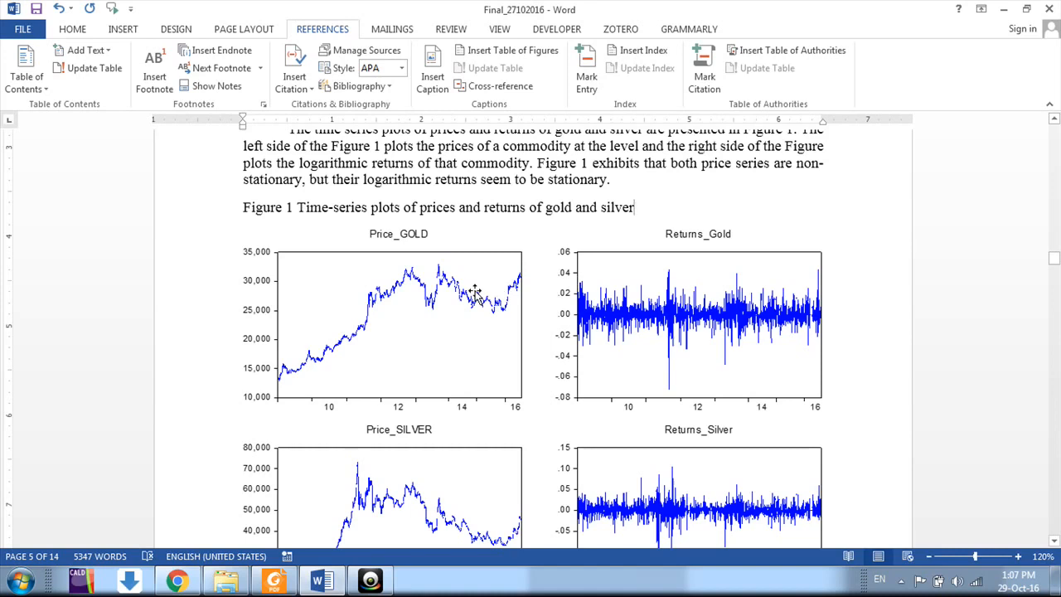
Review the caption command available for the picture and return to the Table of Figures at the start of the document
{"action": "left_click", "coordinate": [422, 305]}
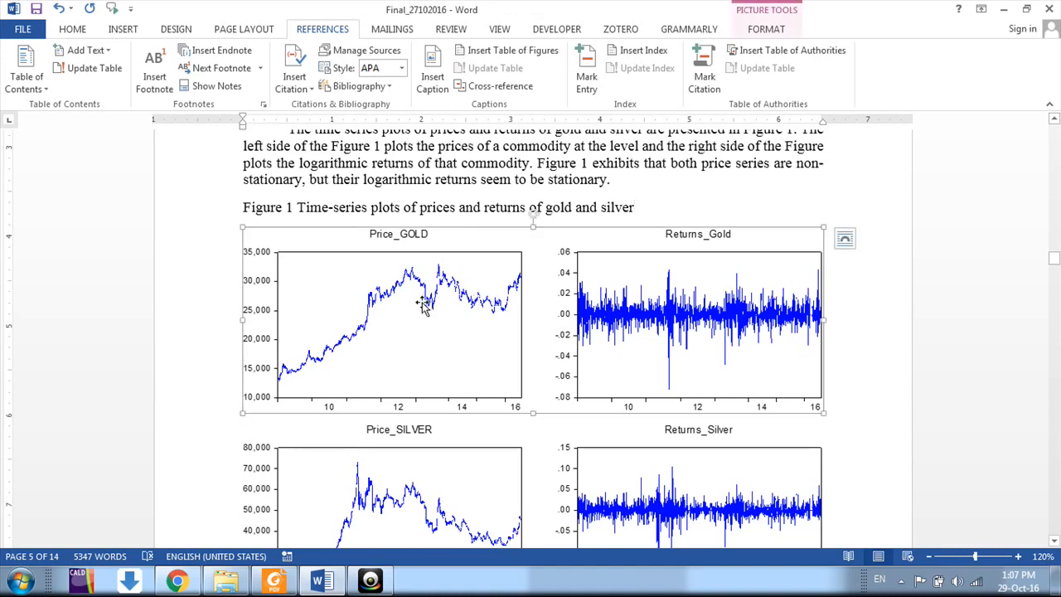
{"action": "right_click", "coordinate": [423, 305]}
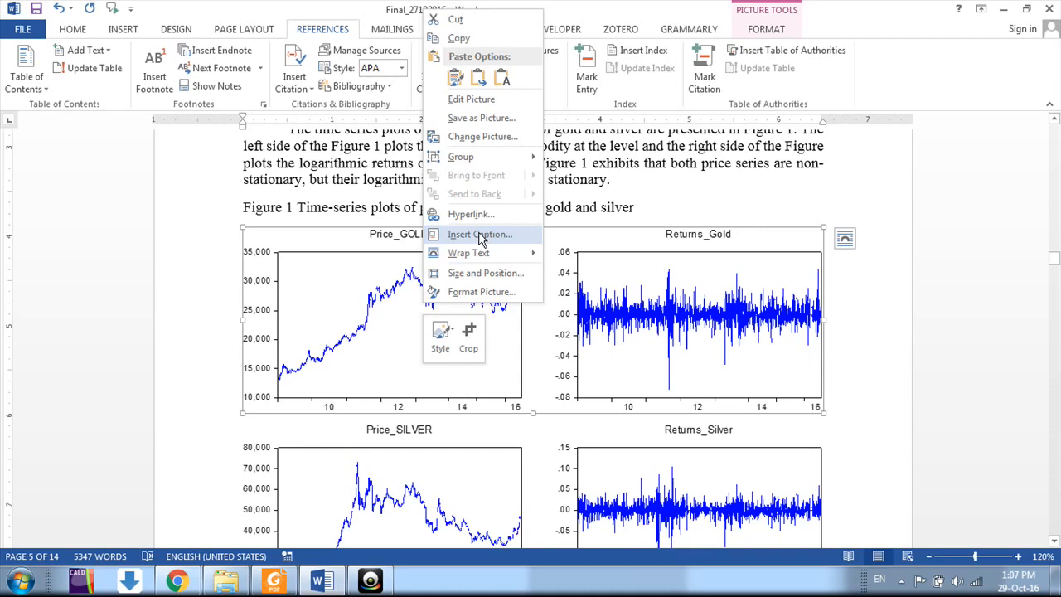
{"action": "left_click", "coordinate": [580, 214]}
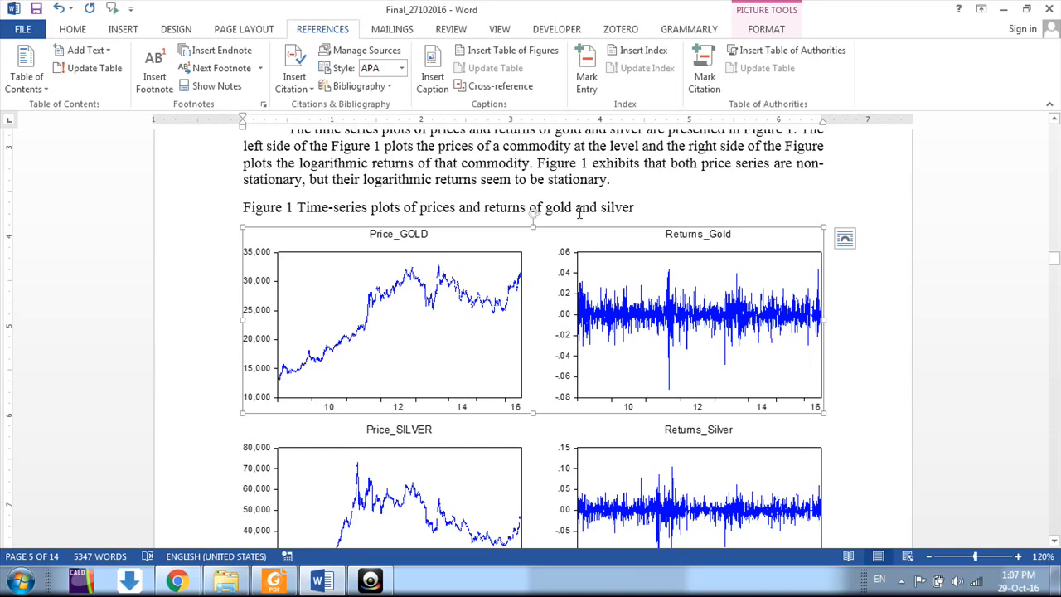
{"action": "key", "text": "ctrl+Home"}
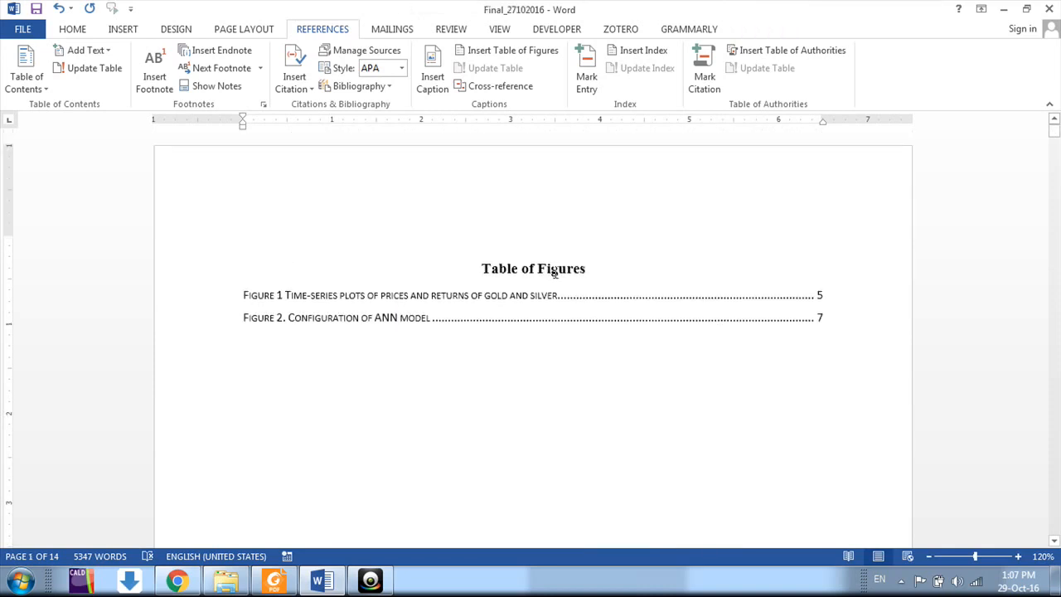
{"action": "left_click", "coordinate": [535, 306]}
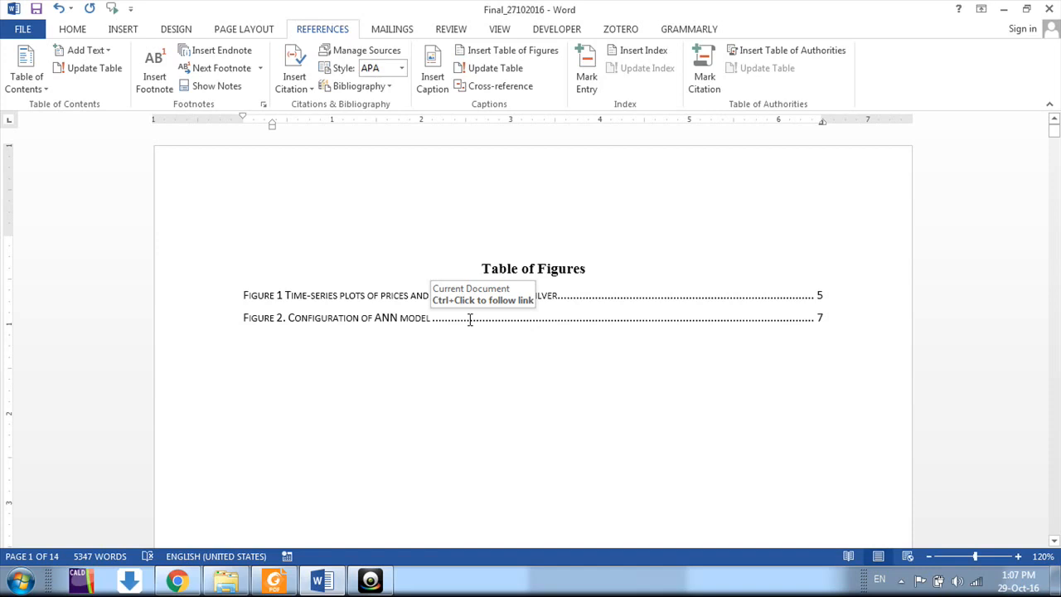
Add an empty line on page 2 after the paragraph ending with "precious metals [4,5]."
{"action": "scroll", "coordinate": [470, 319], "scroll_direction": "down", "scroll_amount": 15}
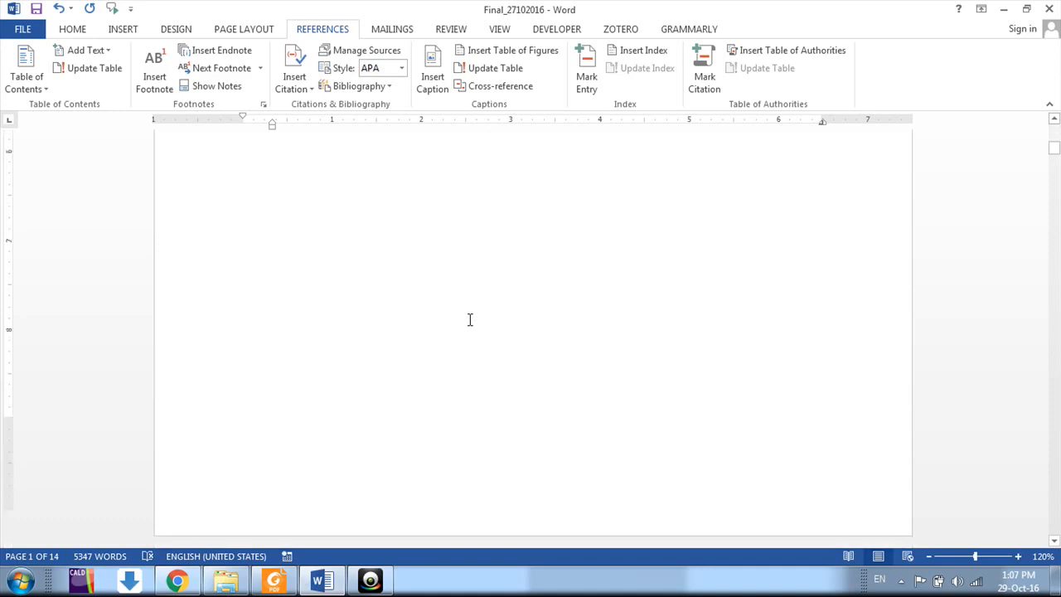
{"action": "left_click", "coordinate": [429, 204]}
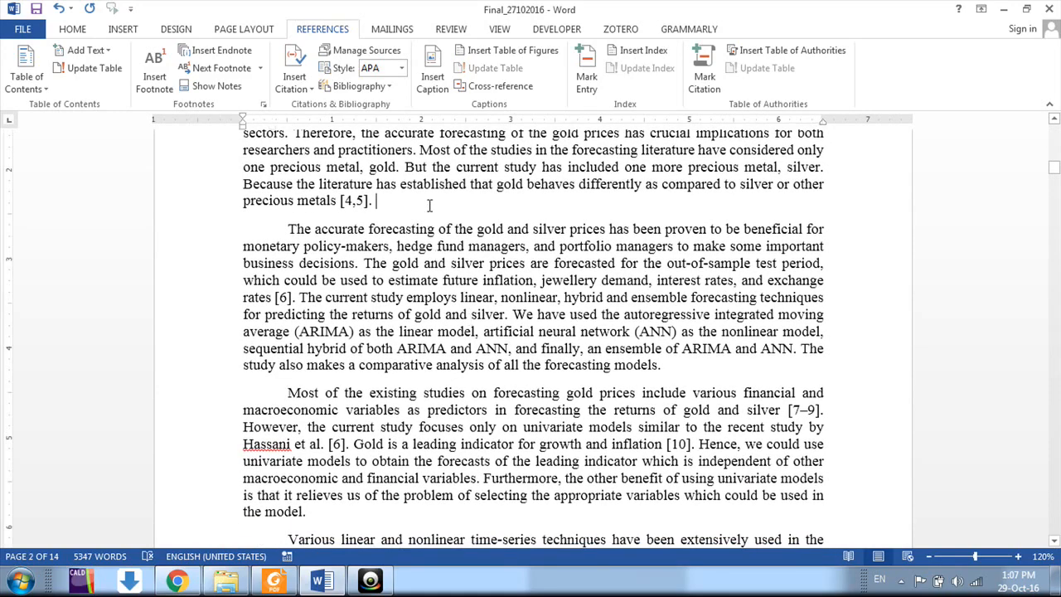
{"action": "key", "text": "Return"}
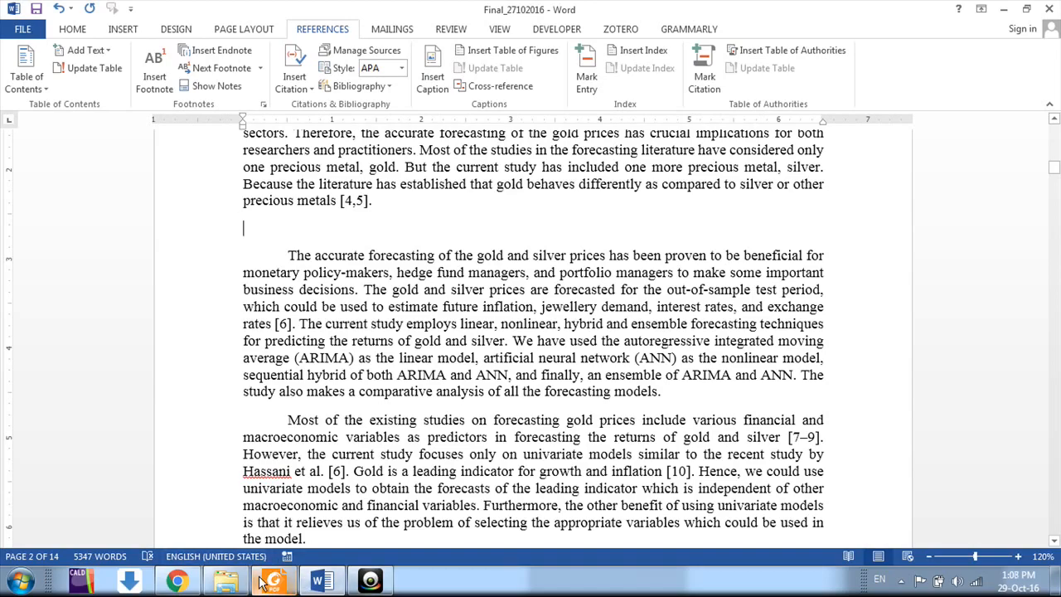
Switch to Chrome and copy the enlarged THESIS image with the binary digits background from the image search results
{"action": "left_click", "coordinate": [183, 584]}
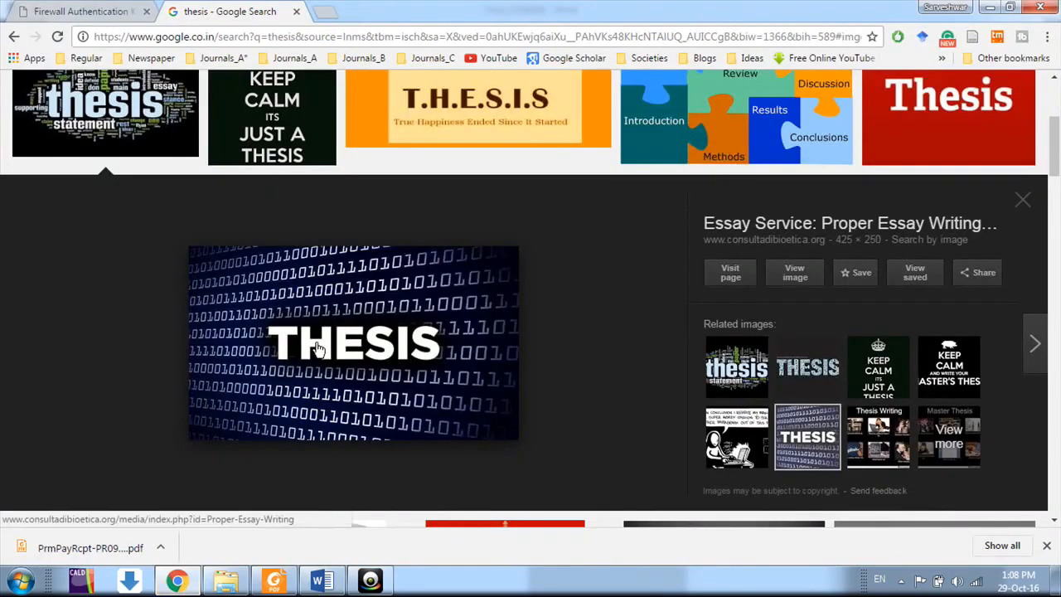
{"action": "right_click", "coordinate": [337, 314]}
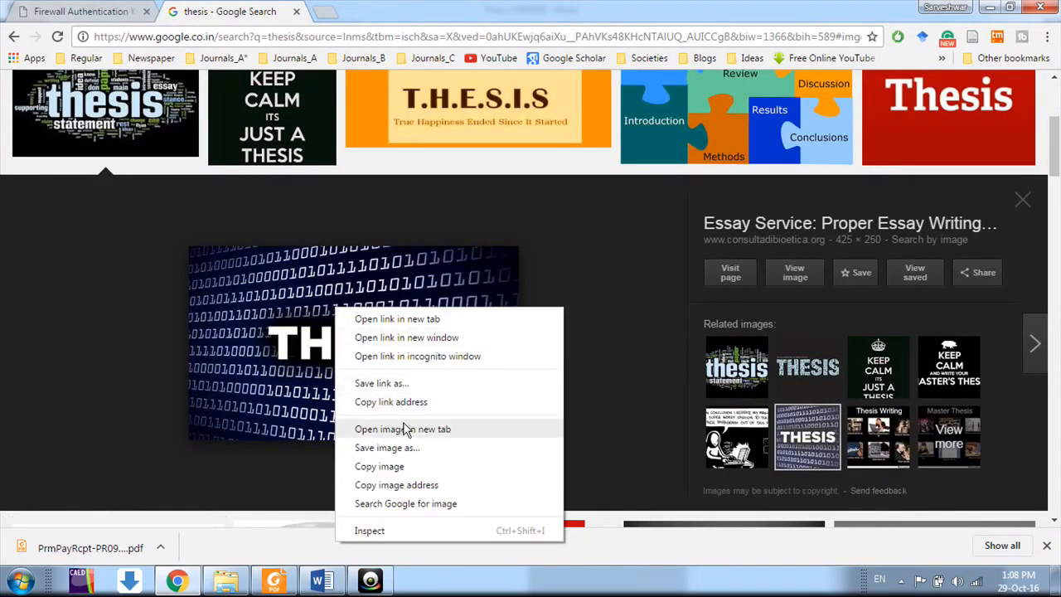
{"action": "left_click", "coordinate": [394, 466]}
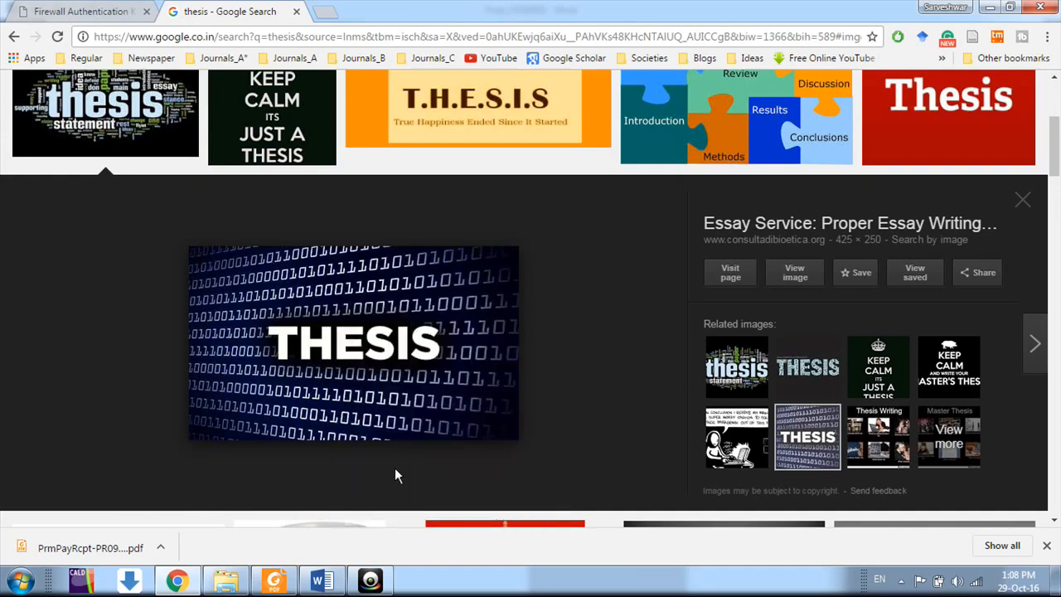
Switch back to Word and paste the copied THESIS image on the empty line after "precious metals [4,5]."
{"action": "key", "text": "alt+Tab"}
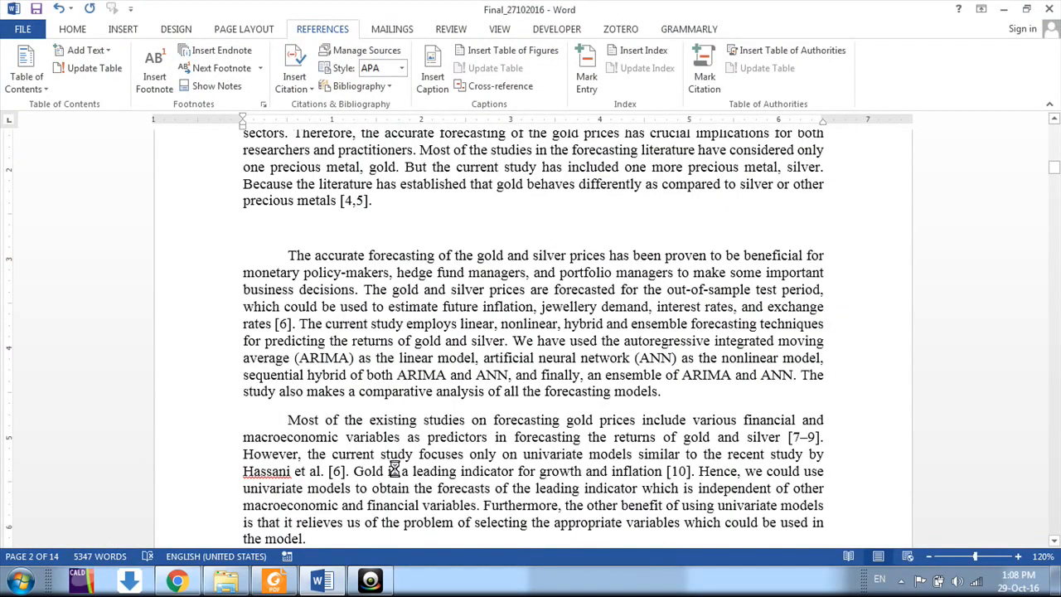
{"action": "key", "text": "ctrl+v"}
{"action": "right_click", "coordinate": [349, 264]}
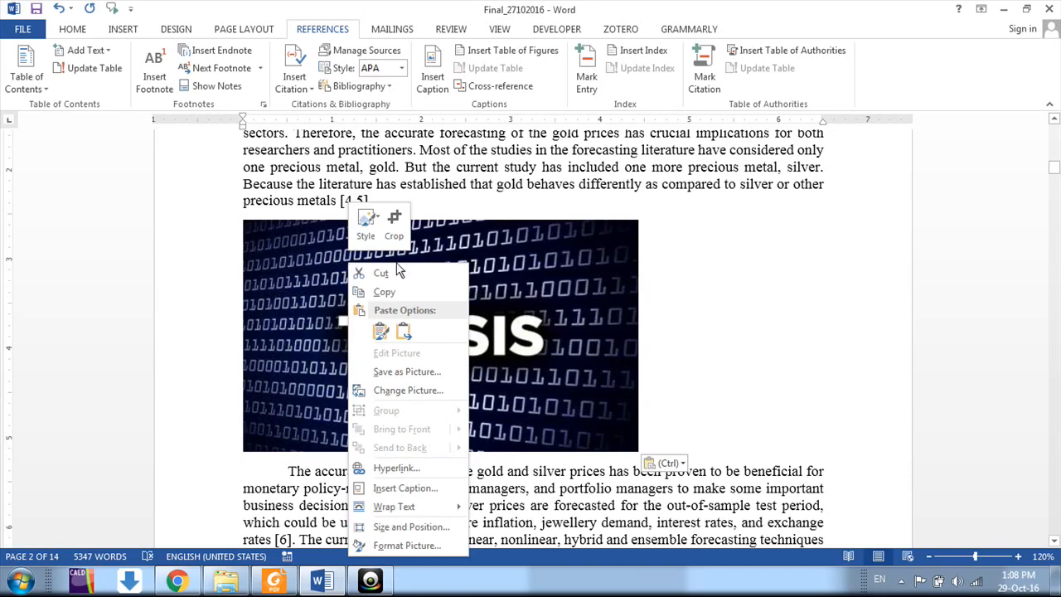
{"action": "left_click", "coordinate": [710, 259]}
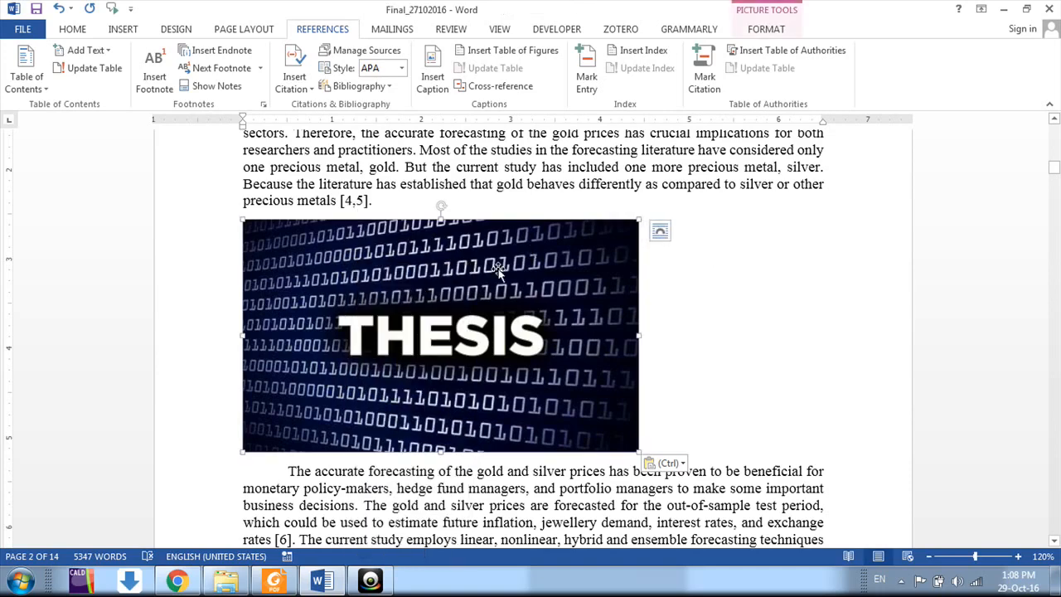
Insert a Figure caption with the text "Thesis" above the pasted THESIS picture
{"action": "right_click", "coordinate": [365, 263]}
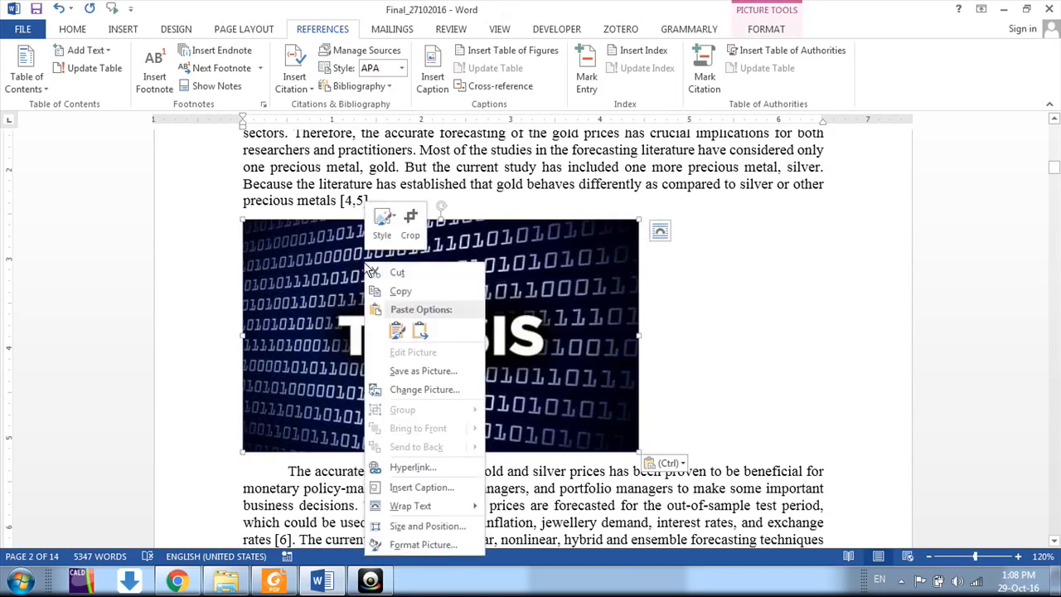
{"action": "left_click", "coordinate": [419, 488]}
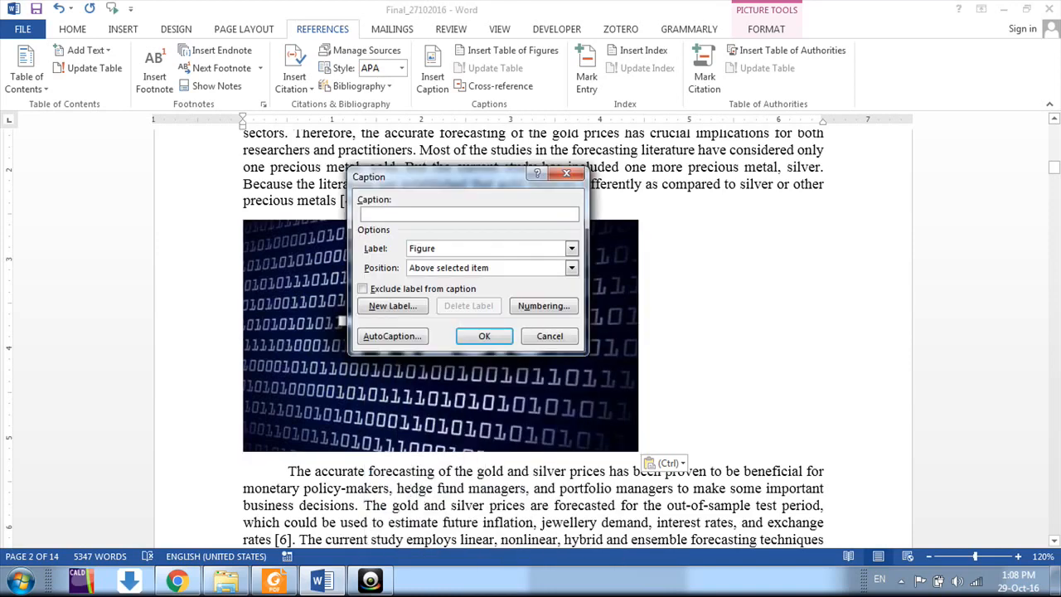
{"action": "left_click", "coordinate": [481, 336]}
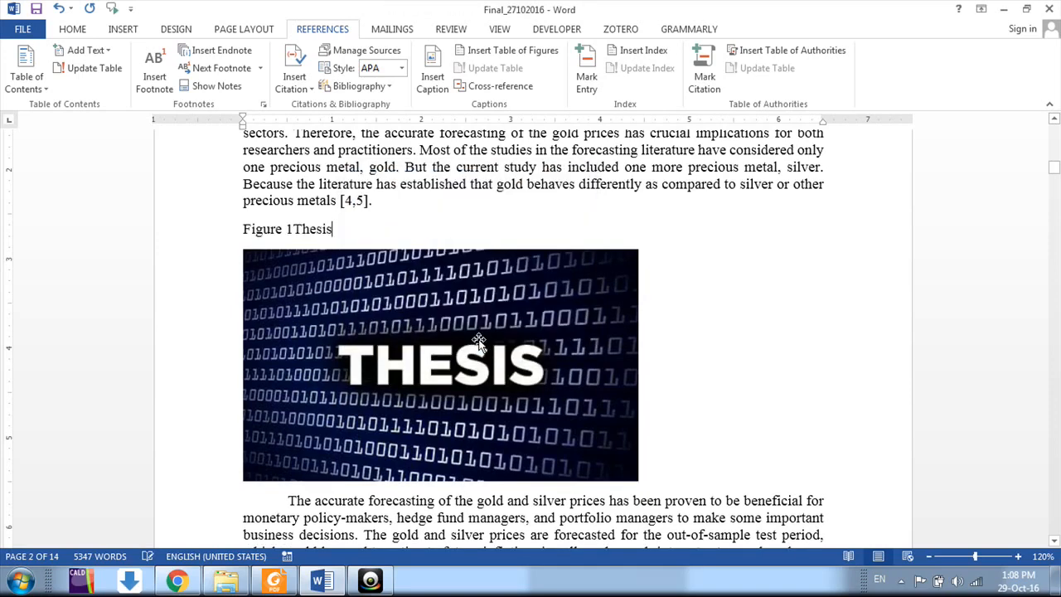
{"action": "left_click", "coordinate": [295, 229]}
Return to the start of the document and update the entire Table of Figures, including its entries and page numbers
{"action": "key", "text": "ctrl+Home"}
{"action": "left_click", "coordinate": [244, 298]}
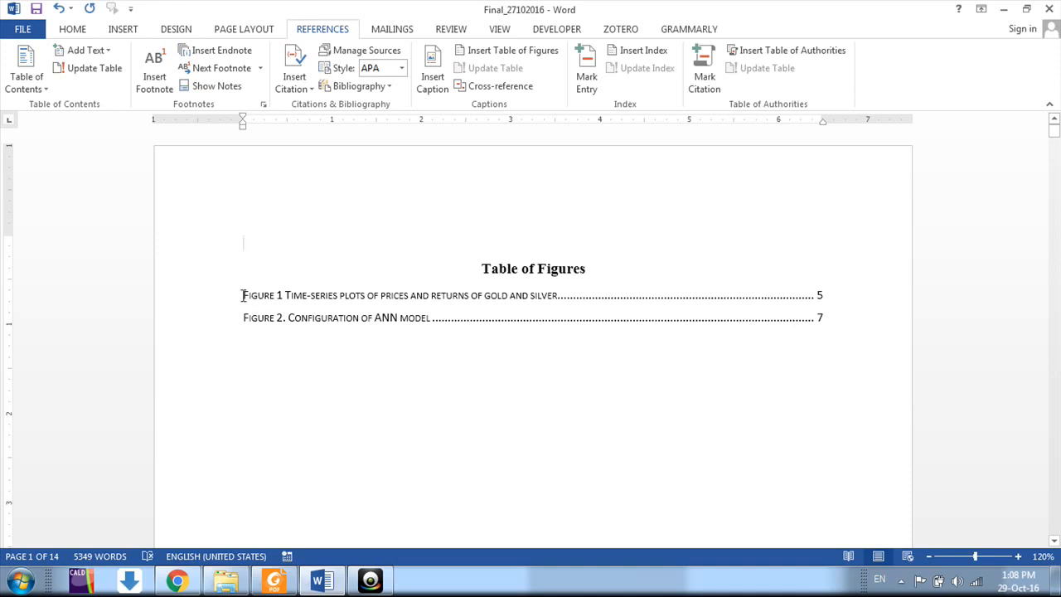
{"action": "right_click", "coordinate": [245, 301]}
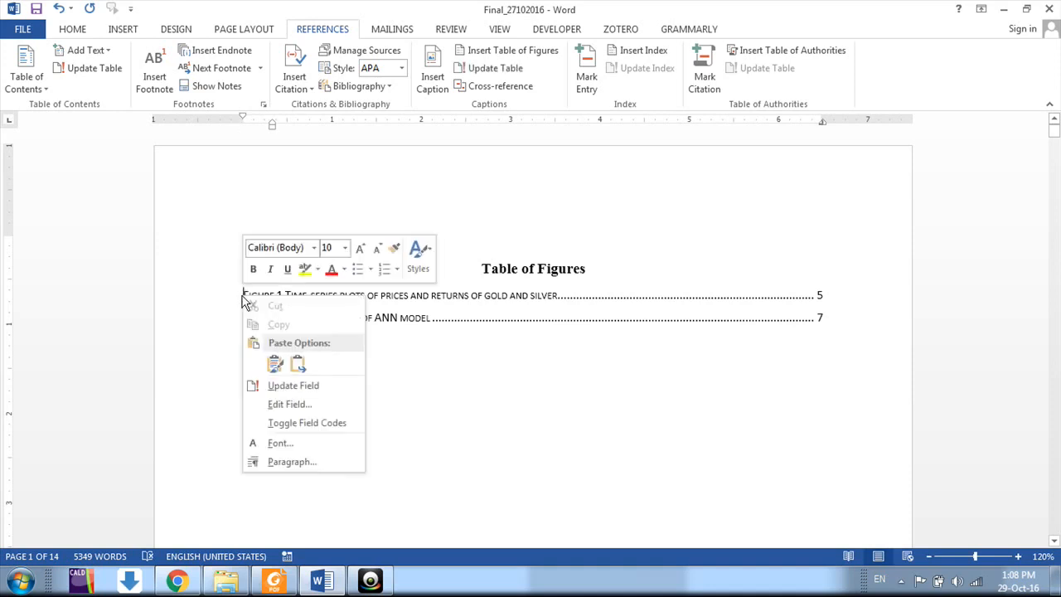
{"action": "left_click", "coordinate": [272, 386]}
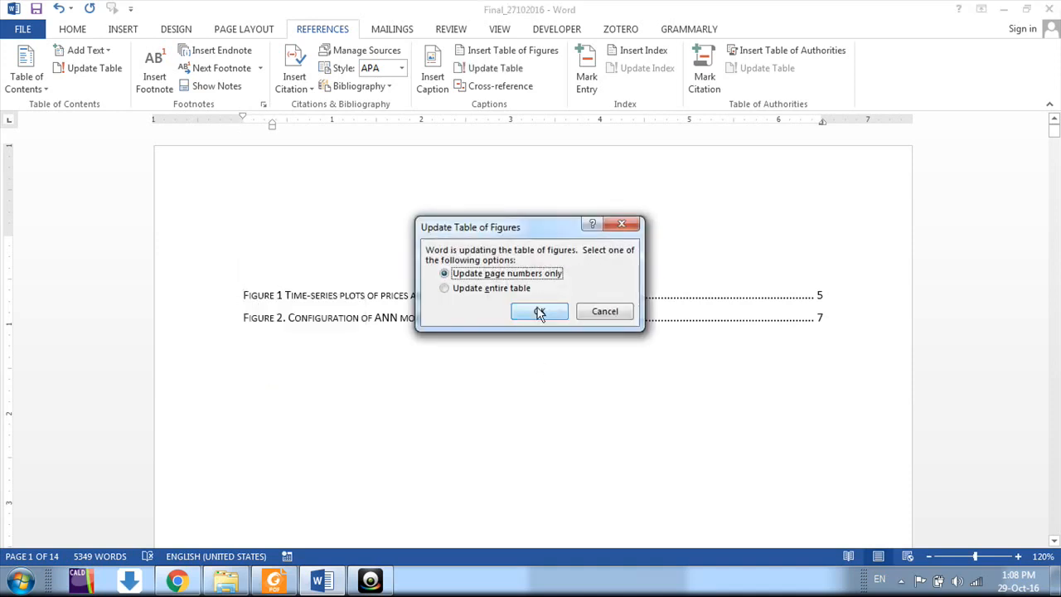
{"action": "left_click", "coordinate": [444, 288]}
{"action": "left_click", "coordinate": [540, 313]}
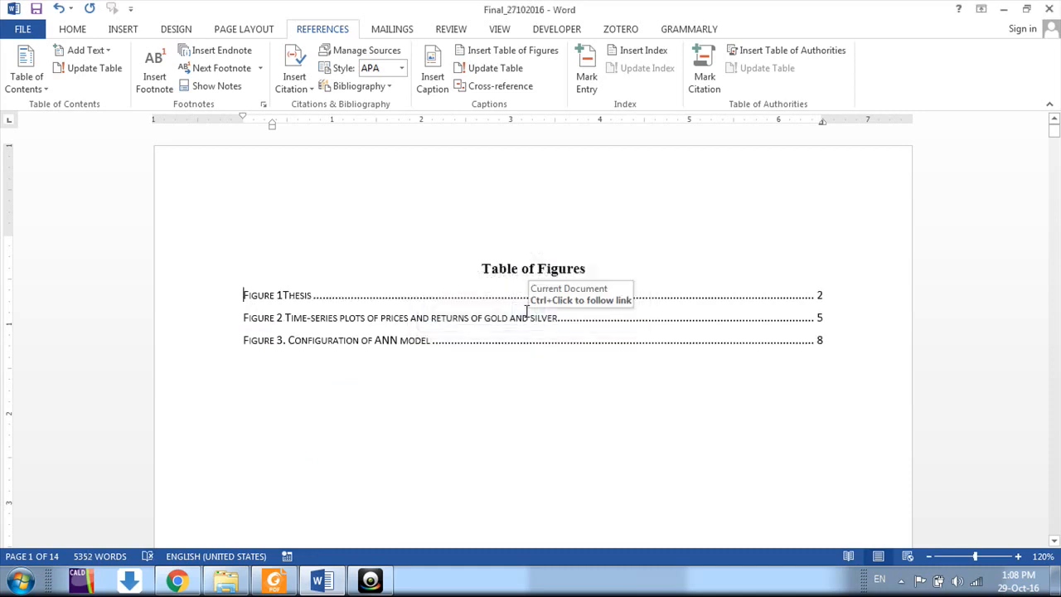